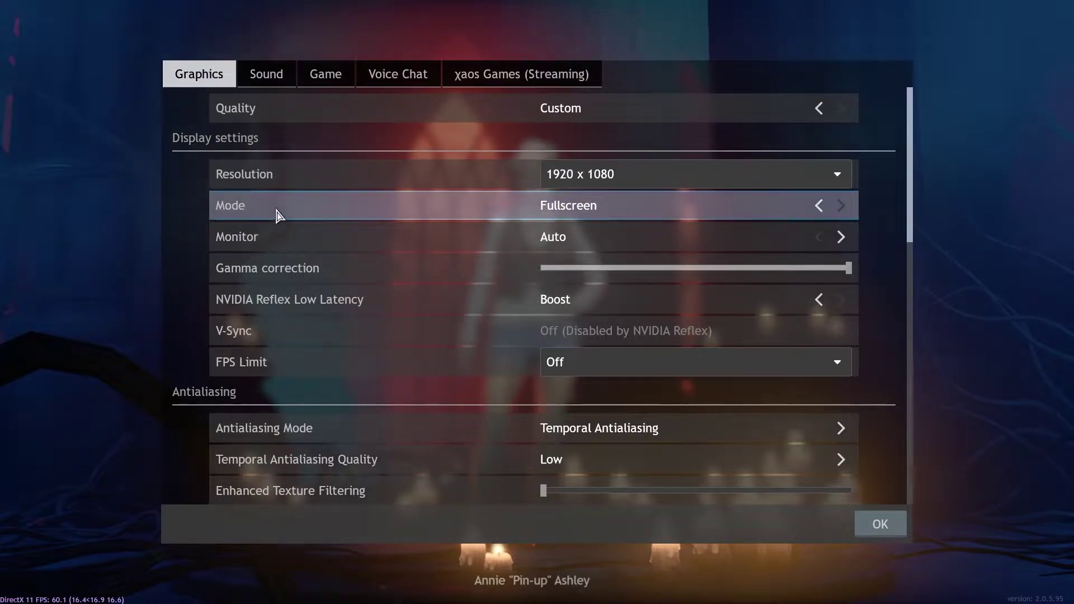
In the game's Graphics settings, leave display mode on Fullscreen and monitor on Auto
{"action": "left_click", "coordinate": [530, 212]}
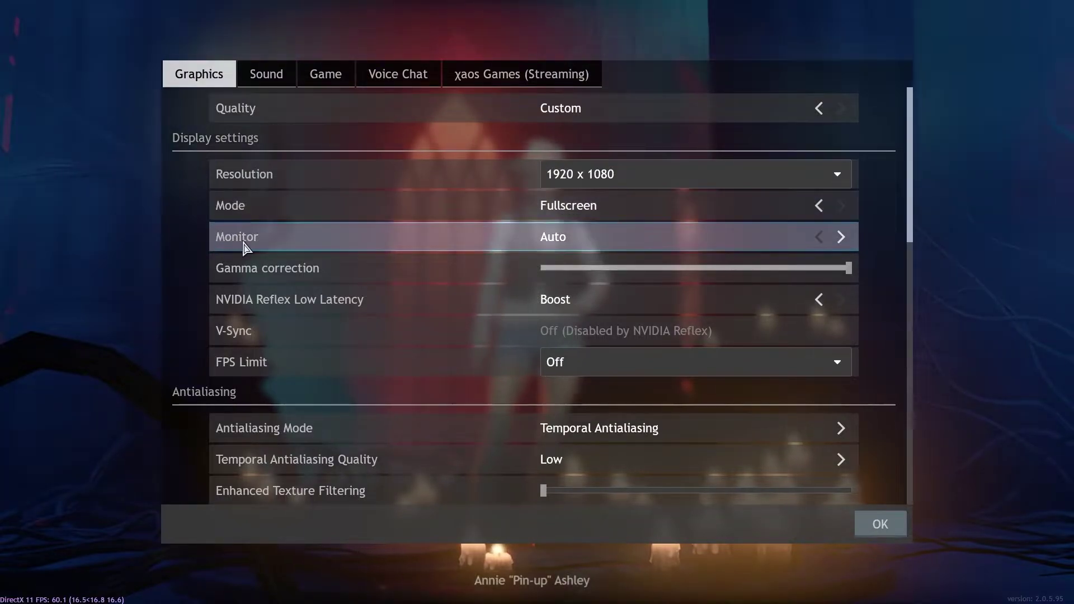
{"action": "left_click", "coordinate": [537, 242]}
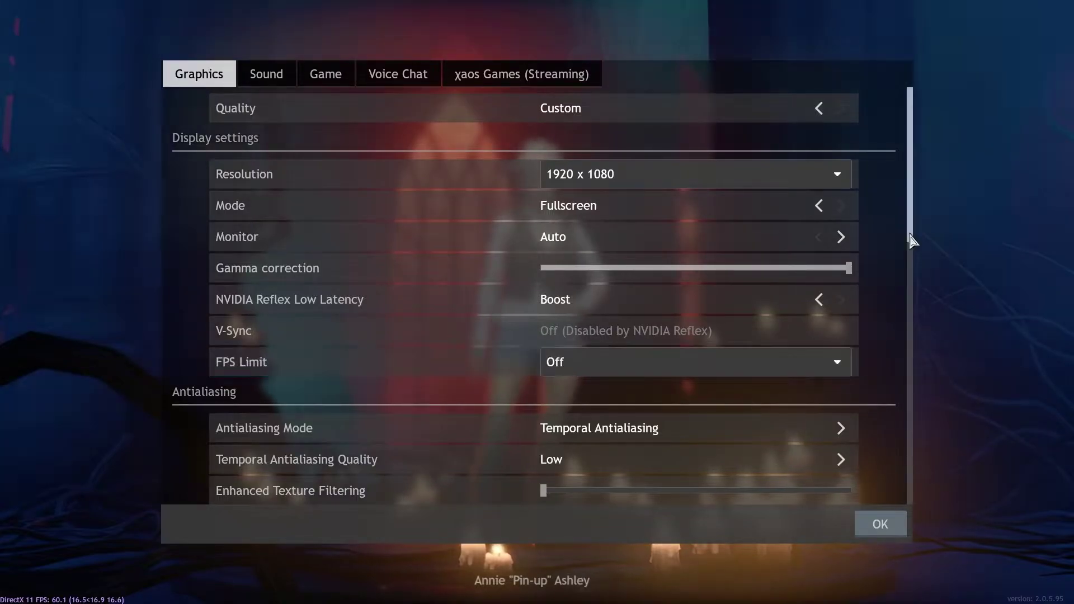
{"action": "left_click_drag", "start_coordinate": [911, 238], "coordinate": [911, 336]}
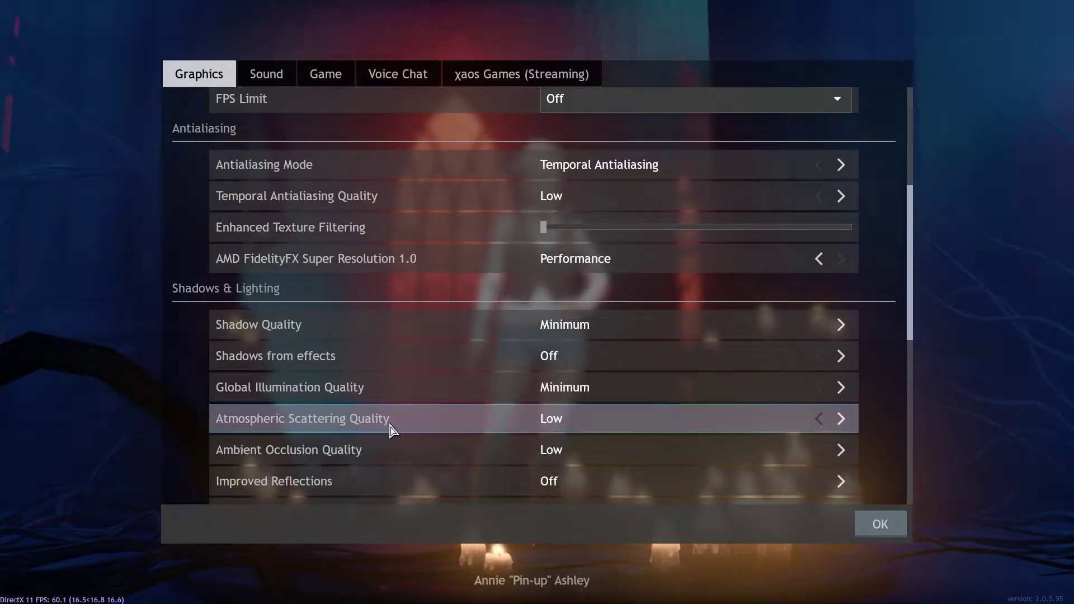
{"action": "left_click_drag", "start_coordinate": [910, 321], "coordinate": [914, 432]}
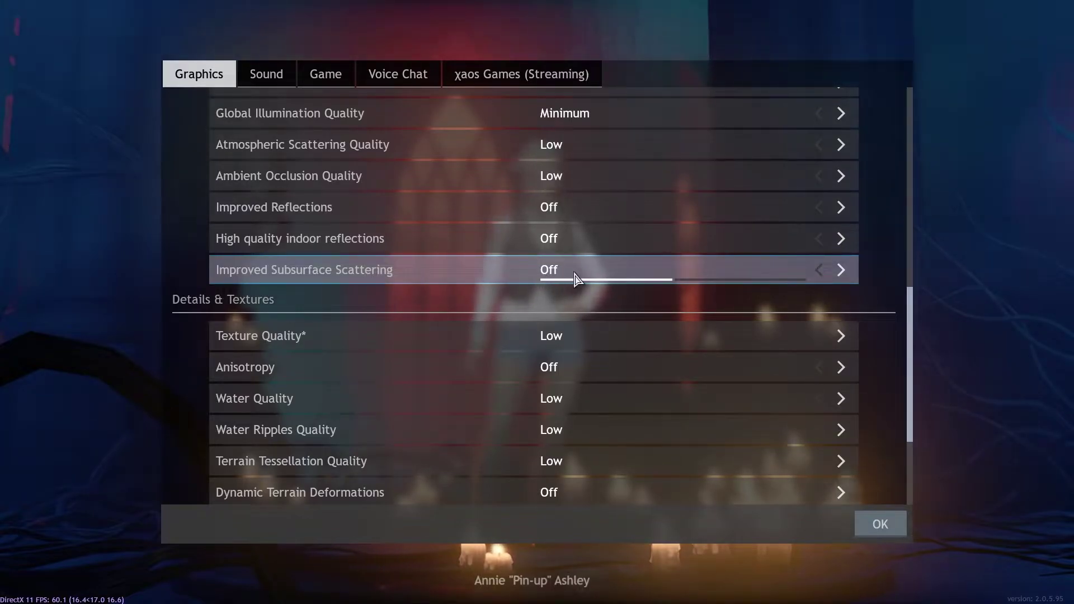
Review each Details & Textures value, then show the Game tab with Camera FOV 100 and loot labels off
{"action": "scroll", "coordinate": [914, 350], "scroll_direction": "down", "scroll_amount": 1}
{"action": "scroll", "coordinate": [915, 354], "scroll_direction": "down", "scroll_amount": 5}
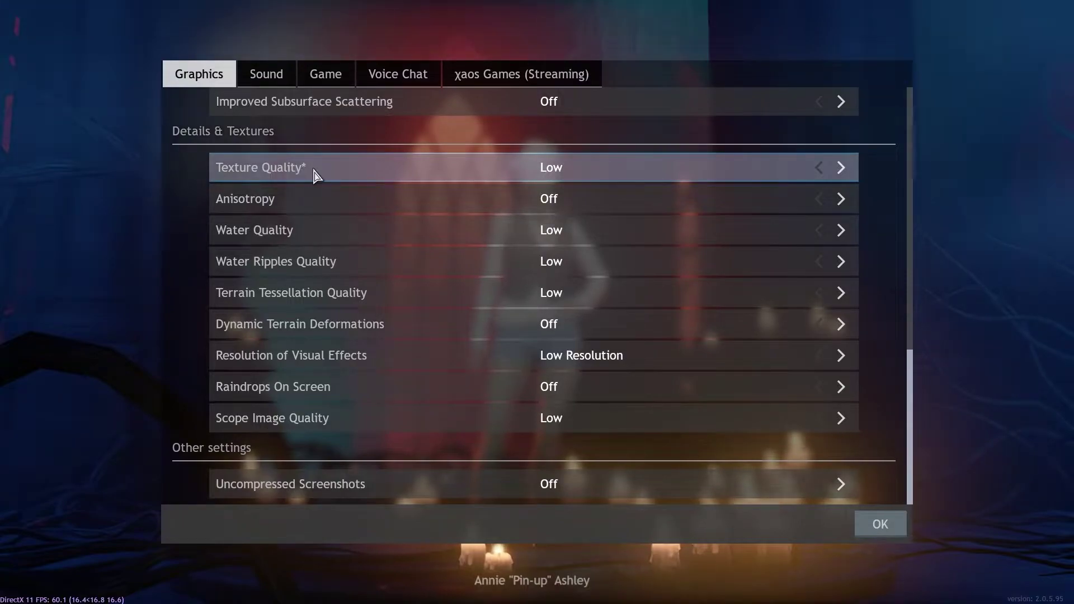
{"action": "mouse_move", "coordinate": [562, 173]}
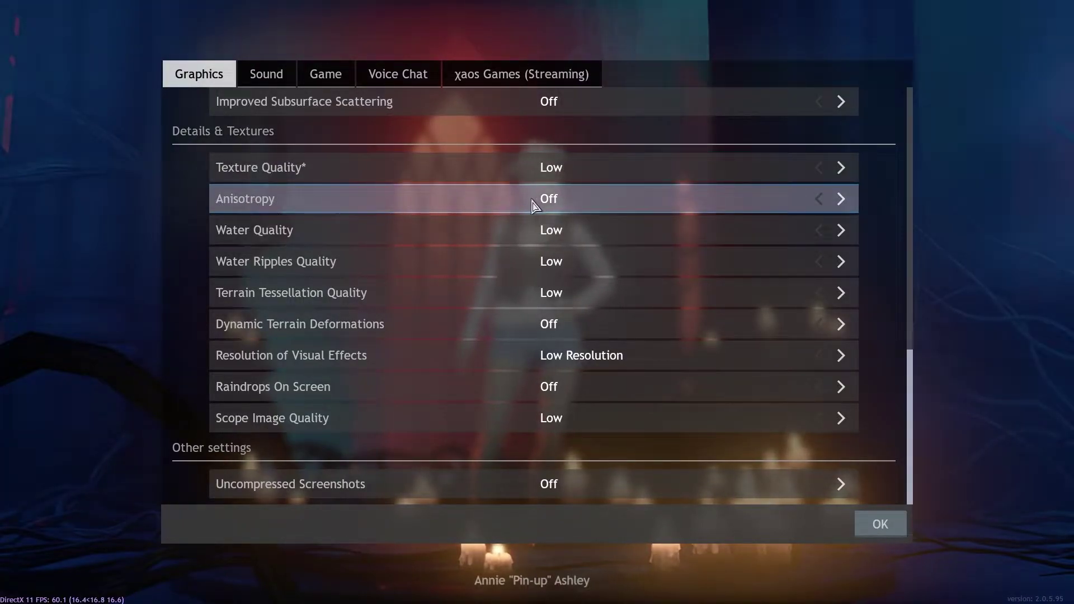
{"action": "mouse_move", "coordinate": [567, 206]}
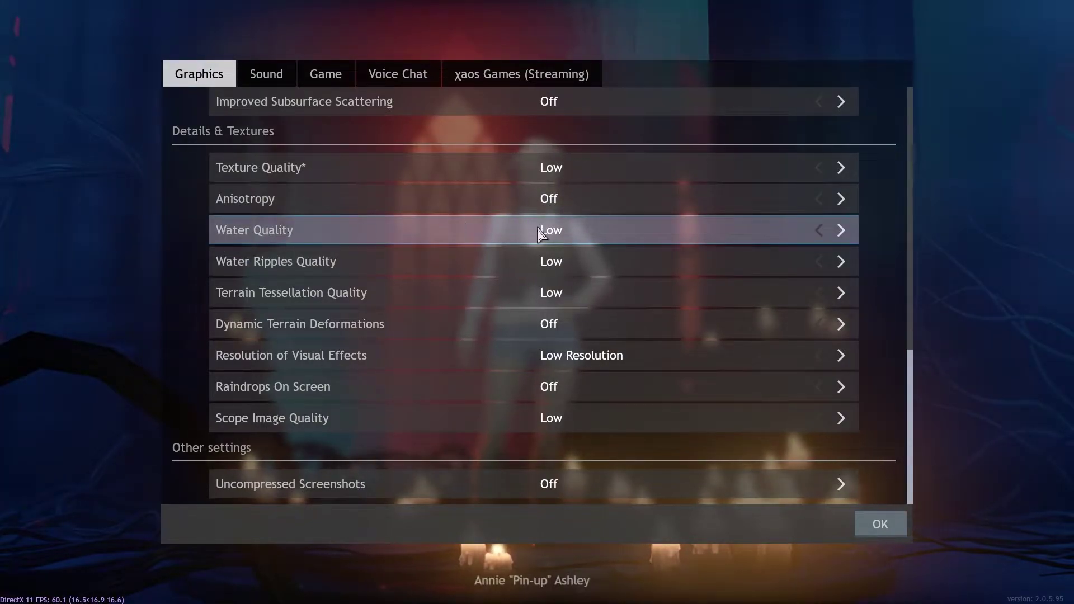
{"action": "mouse_move", "coordinate": [570, 236]}
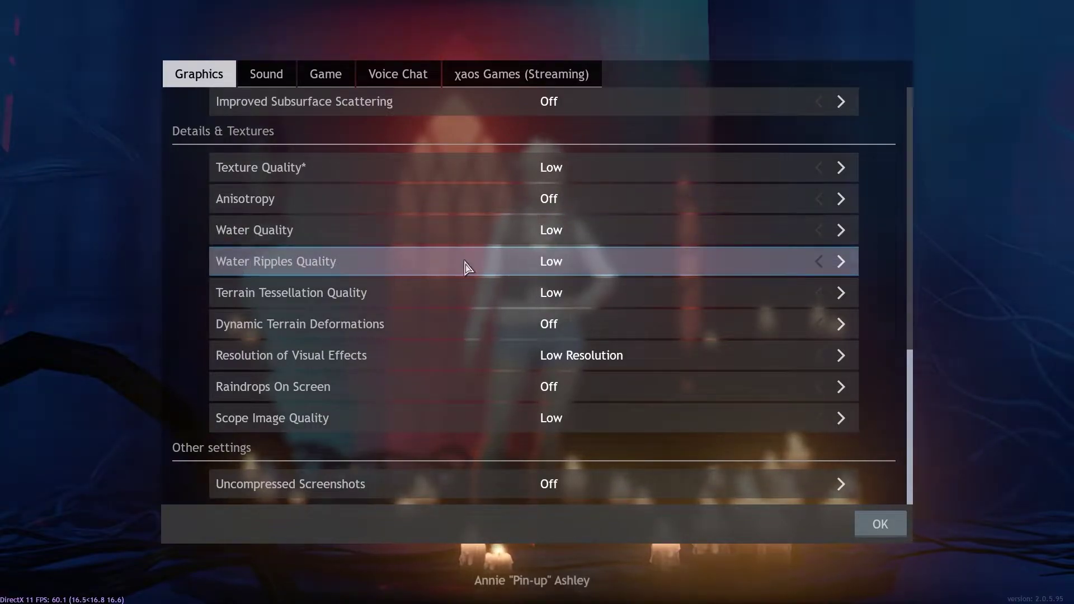
{"action": "mouse_move", "coordinate": [572, 271]}
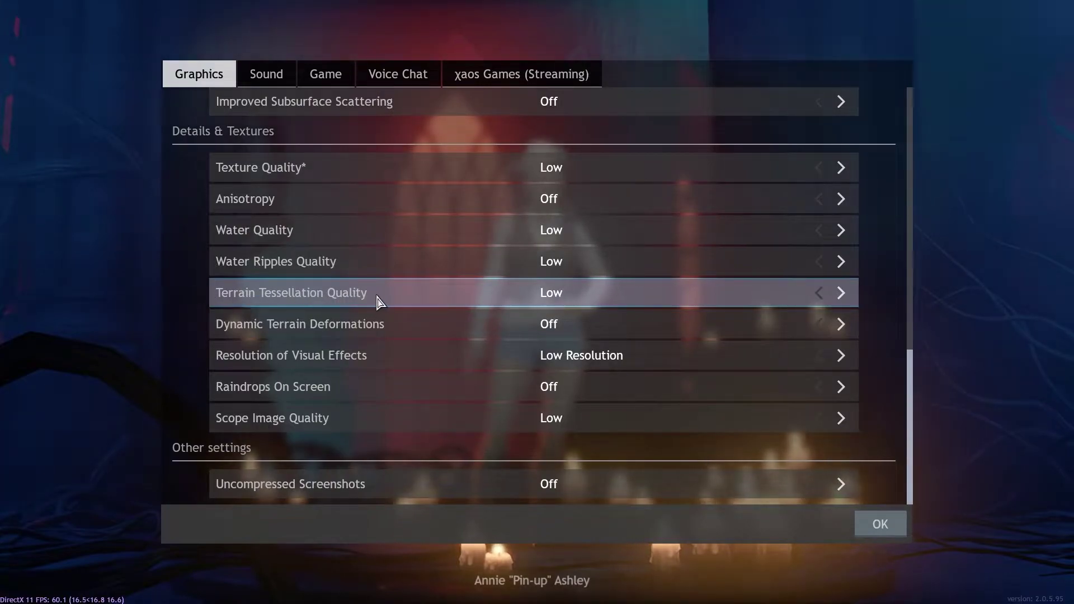
{"action": "mouse_move", "coordinate": [548, 301]}
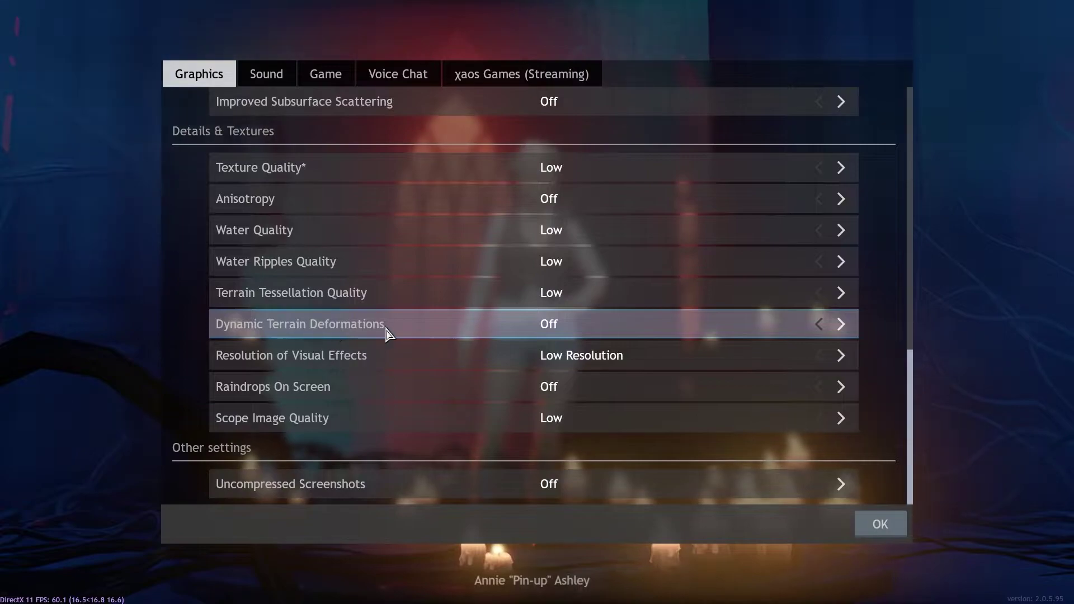
{"action": "mouse_move", "coordinate": [561, 332]}
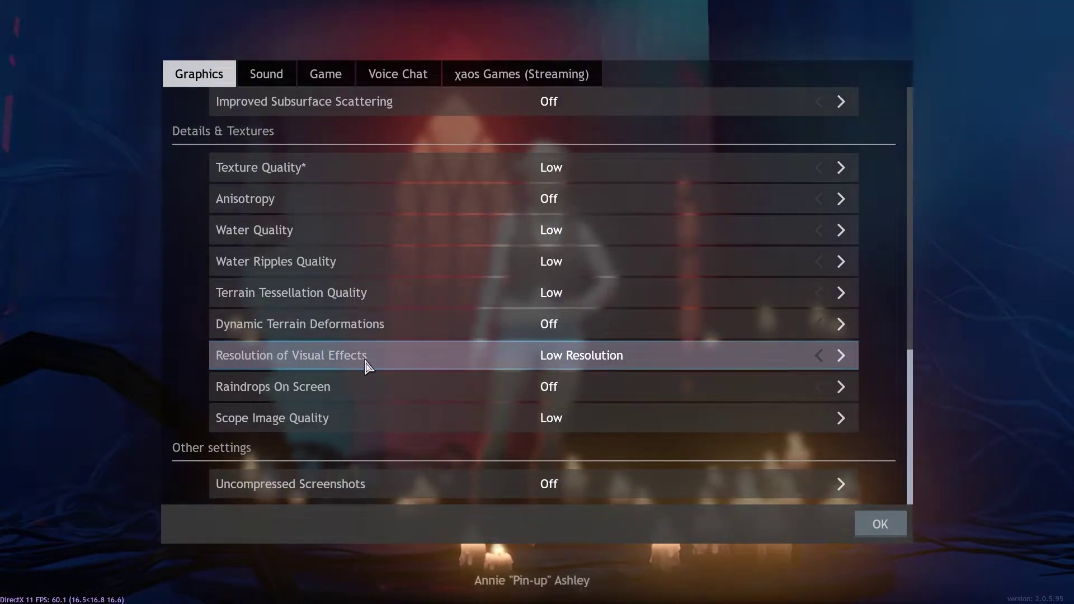
{"action": "mouse_move", "coordinate": [582, 363]}
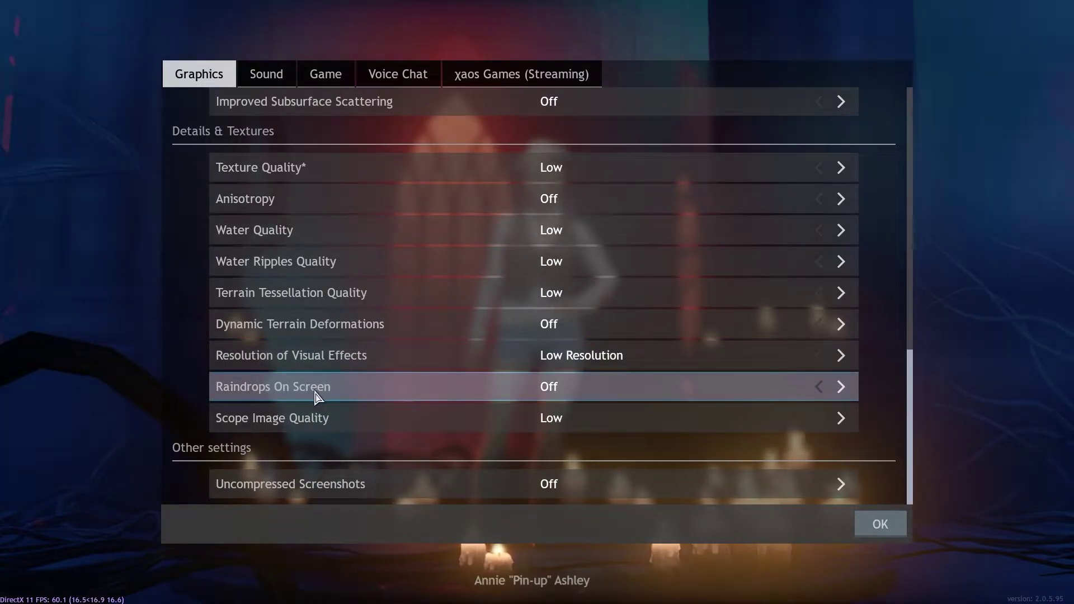
{"action": "mouse_move", "coordinate": [548, 396]}
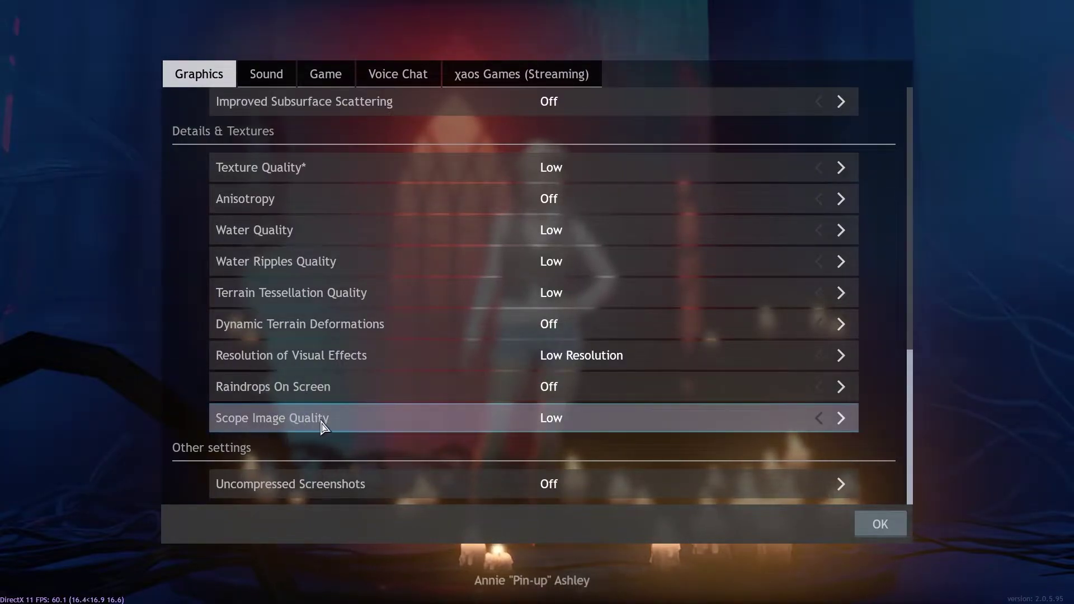
{"action": "mouse_move", "coordinate": [560, 426]}
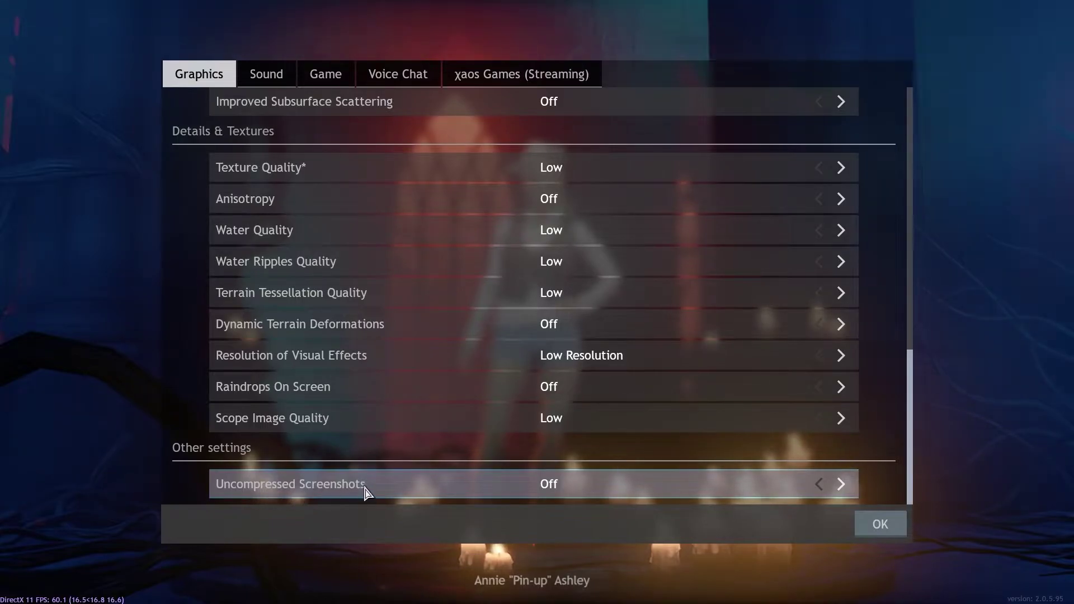
{"action": "mouse_move", "coordinate": [561, 493]}
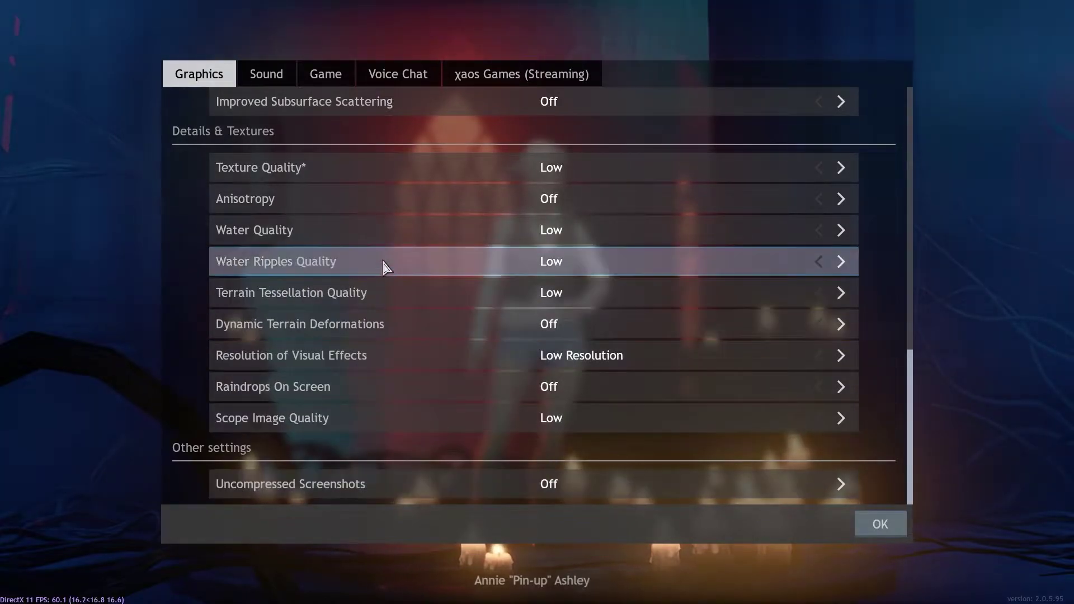
{"action": "left_click", "coordinate": [324, 74]}
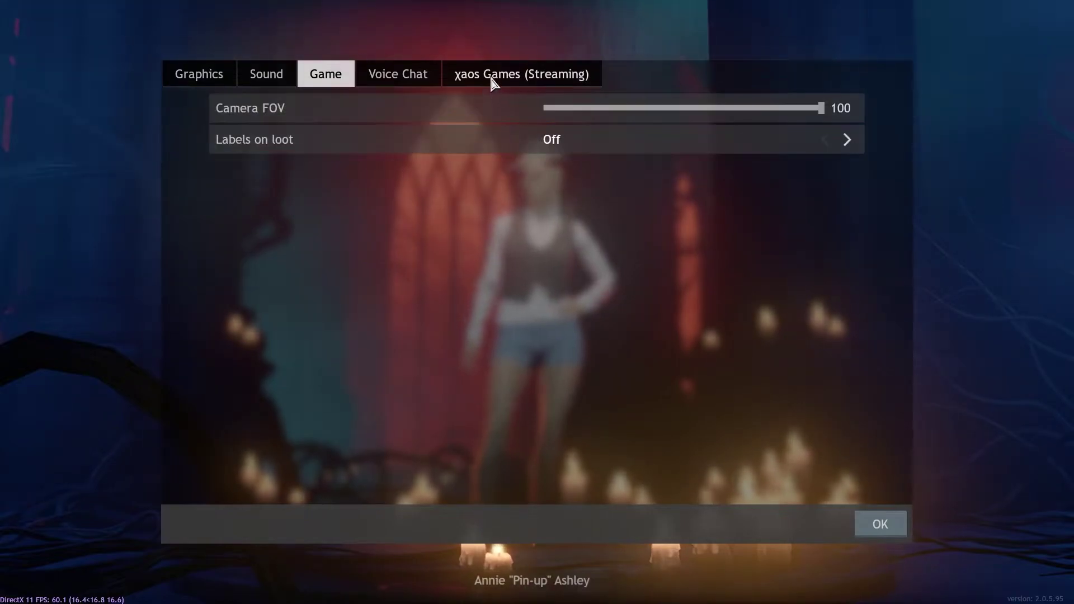
Look over the χaos Games (Streaming) tab, then save the settings with OK
{"action": "left_click", "coordinate": [462, 76]}
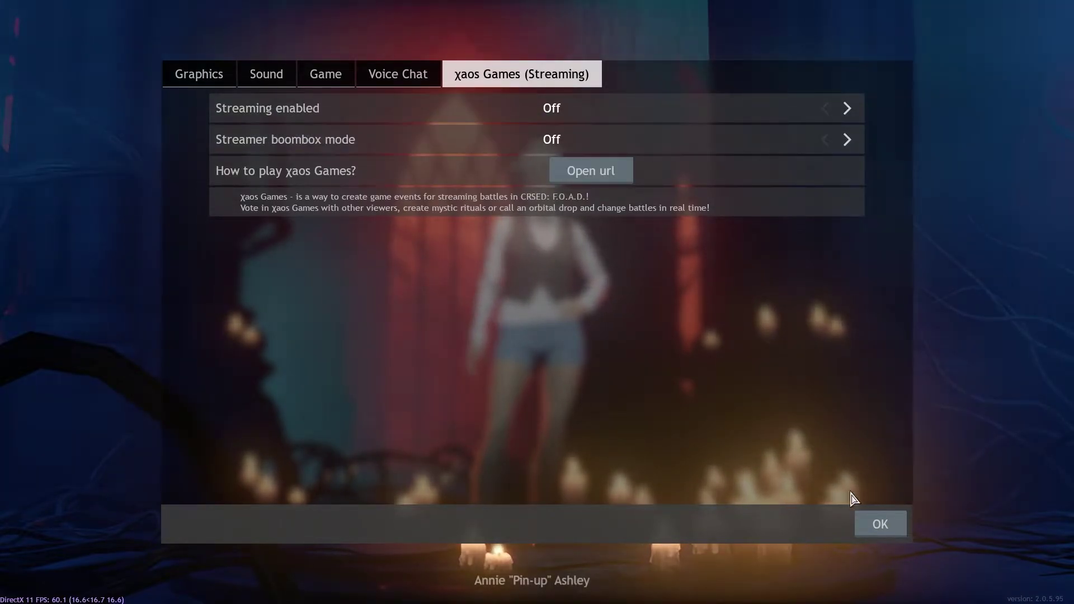
{"action": "left_click", "coordinate": [880, 524]}
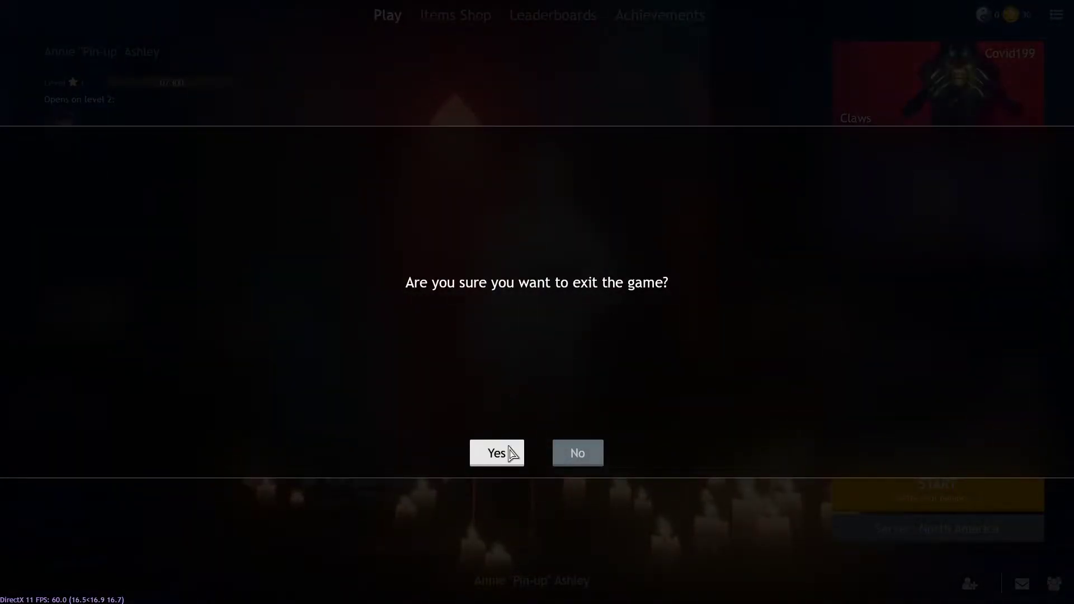
Quit the game and open the Gaming section of Windows Settings
{"action": "left_click", "coordinate": [498, 453]}
{"action": "left_click", "coordinate": [425, 591]}
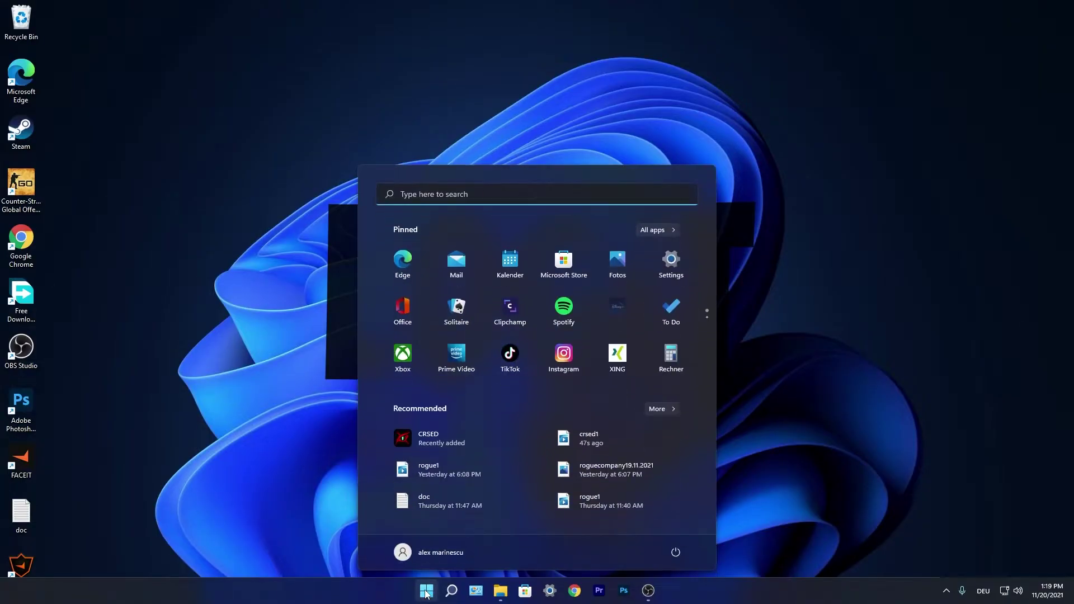
{"action": "left_click", "coordinate": [666, 266]}
{"action": "left_click", "coordinate": [278, 361]}
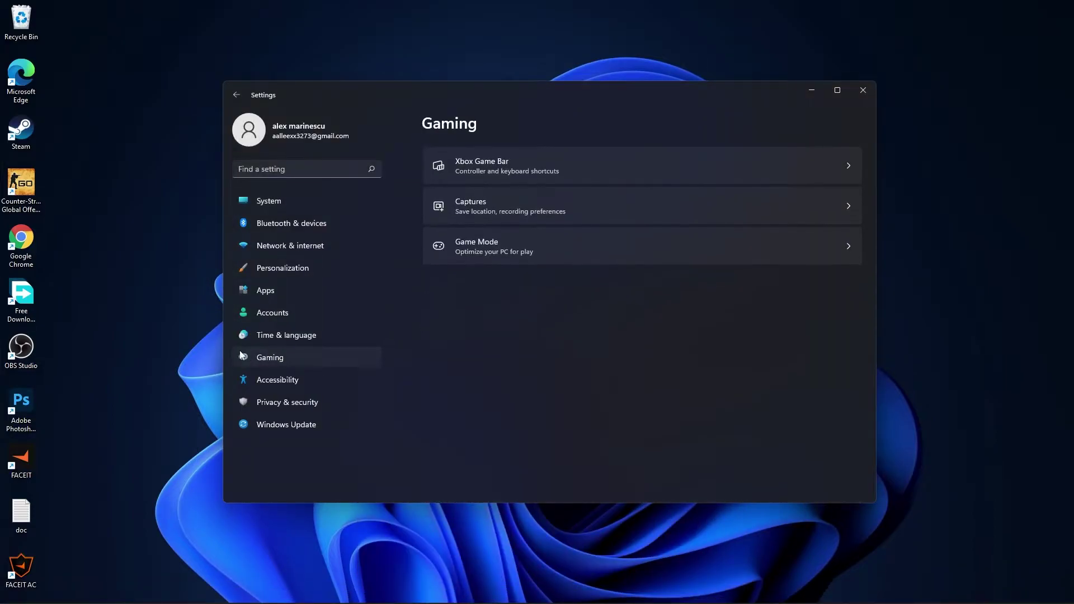
Verify Game Mode and hardware-accelerated GPU scheduling are on, ending on the Graphics page
{"action": "left_click", "coordinate": [485, 245]}
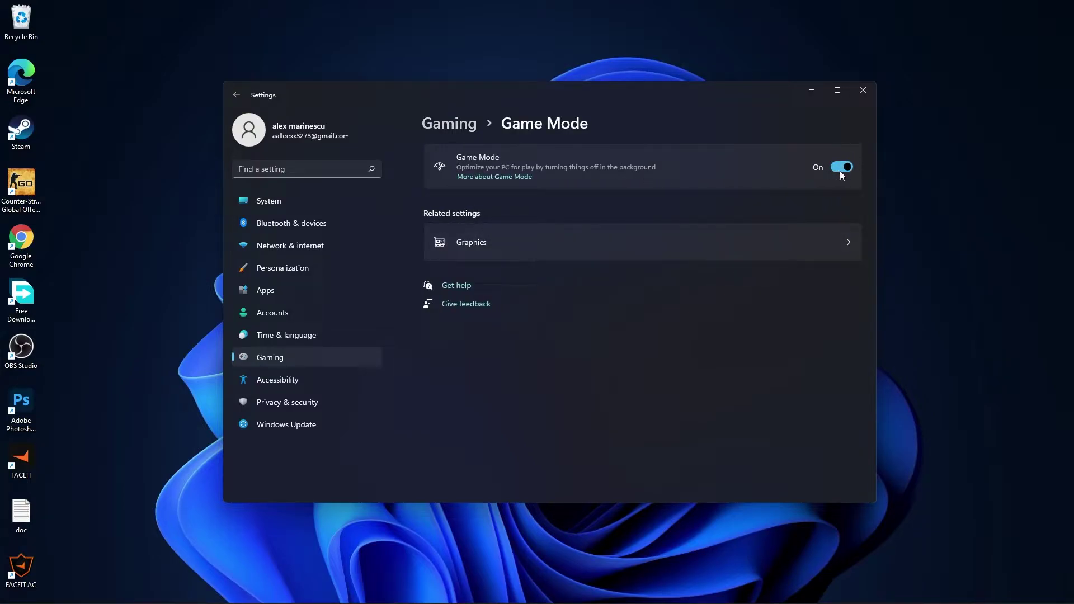
{"action": "left_click", "coordinate": [471, 244]}
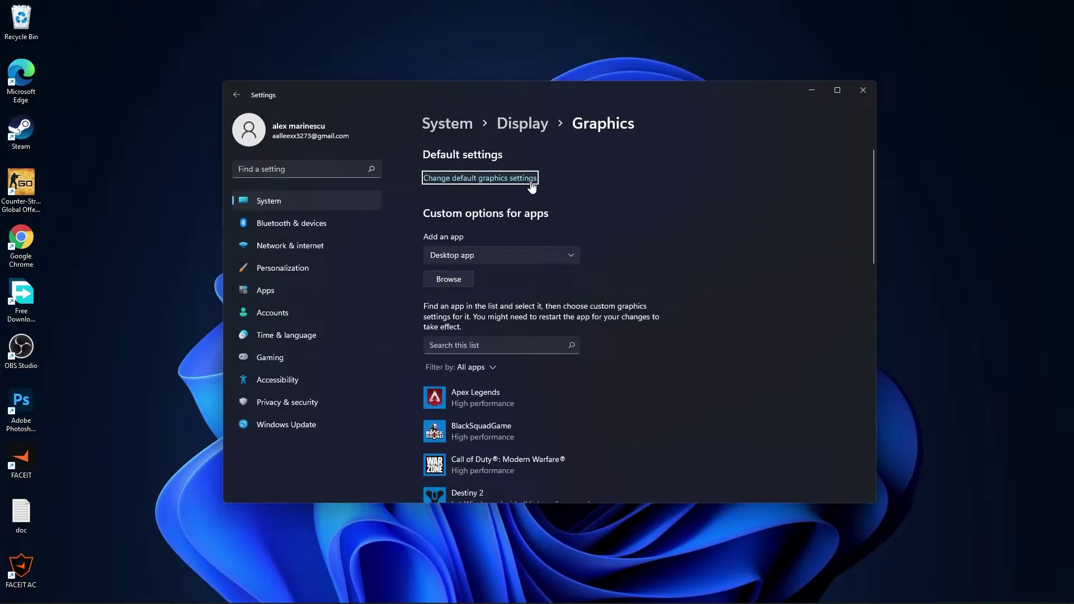
{"action": "left_click", "coordinate": [477, 180]}
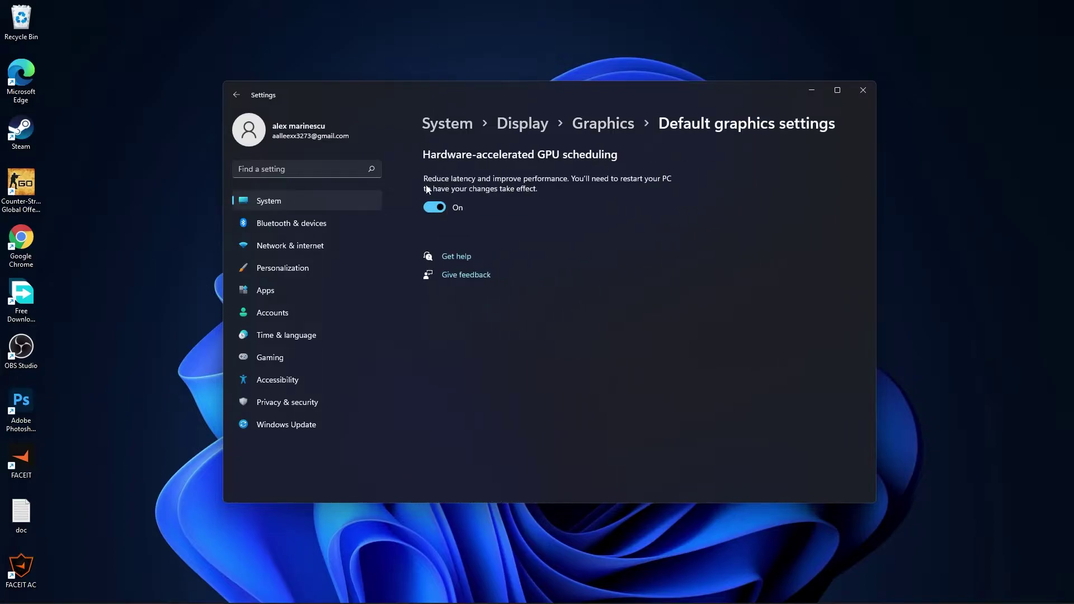
{"action": "left_click", "coordinate": [605, 128]}
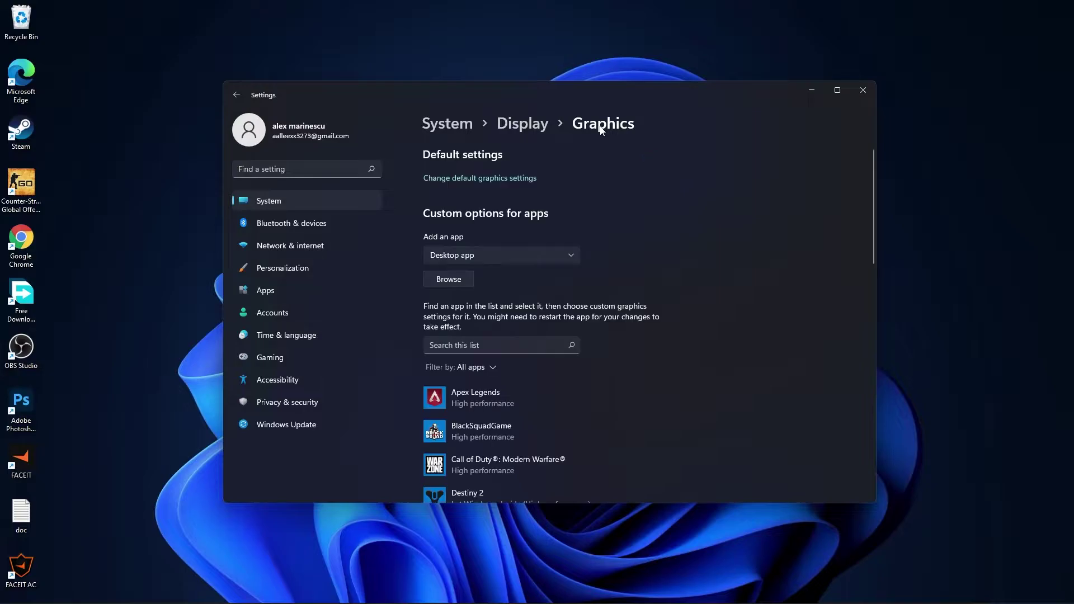
Browse for an app, search C: for crsed, and select the CRSED folder's launcher file
{"action": "left_click", "coordinate": [456, 284]}
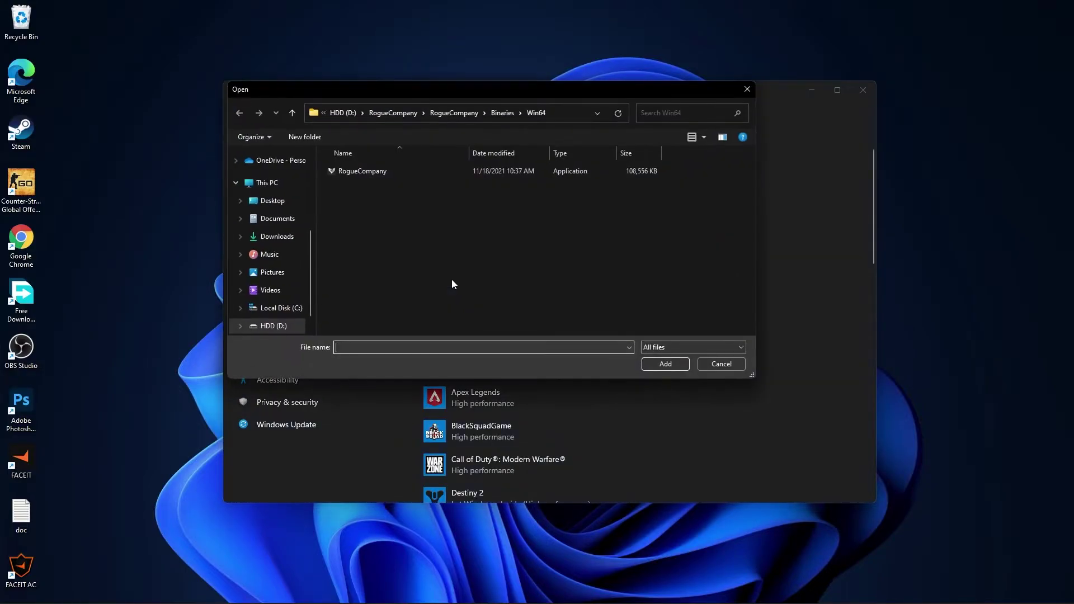
{"action": "left_click", "coordinate": [277, 309]}
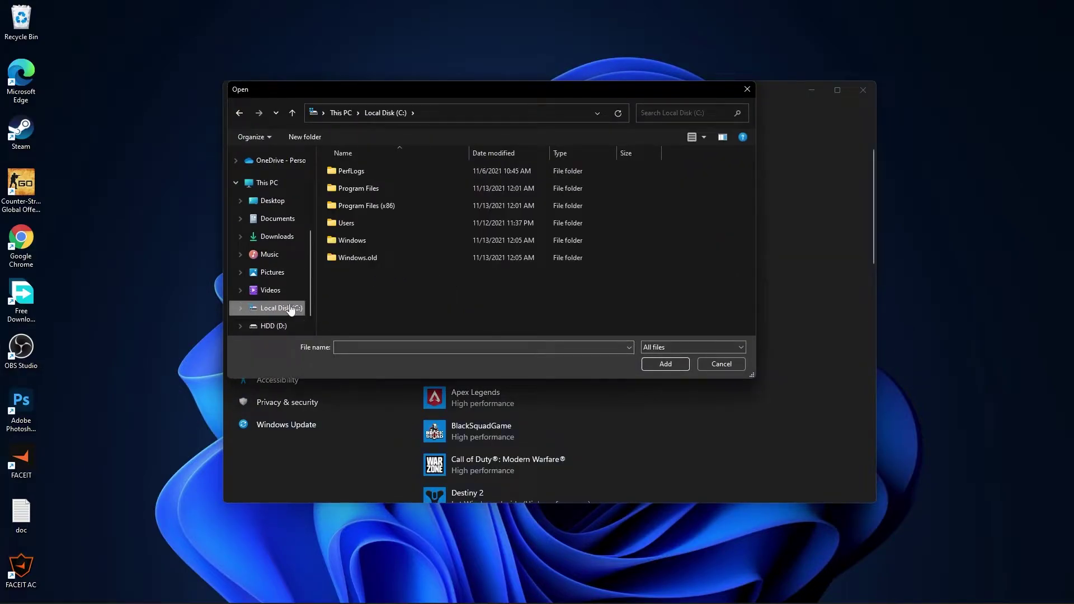
{"action": "left_click", "coordinate": [669, 113]}
{"action": "left_click", "coordinate": [662, 129]}
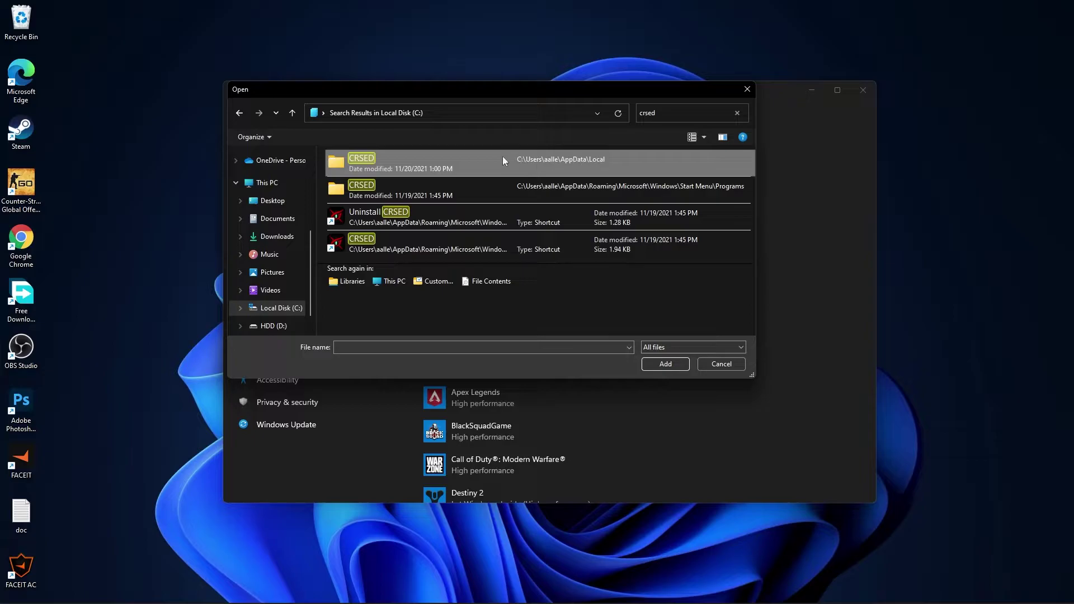
{"action": "double_click", "coordinate": [391, 162]}
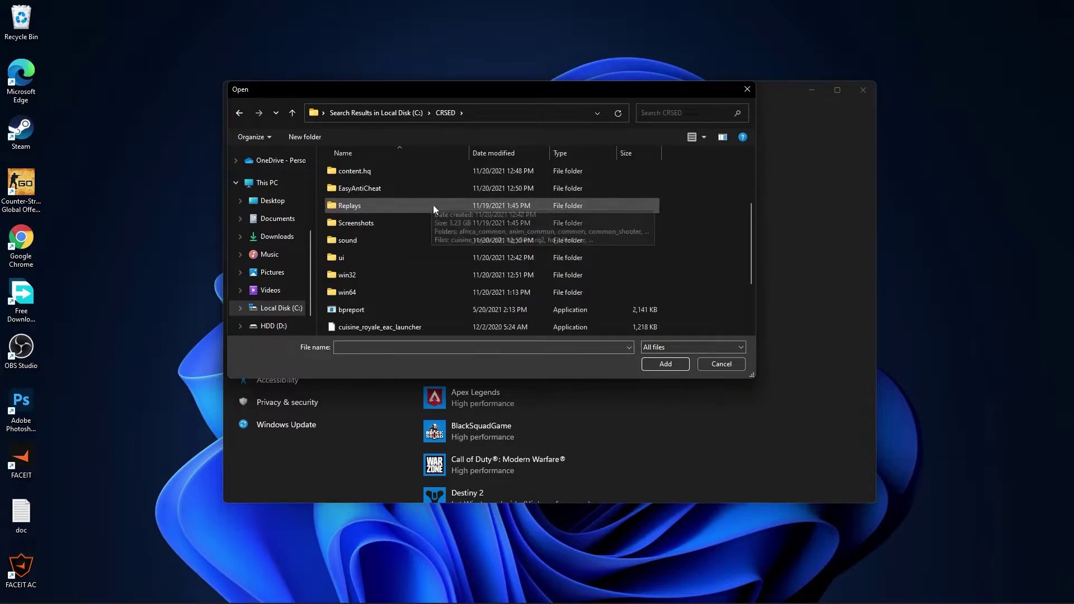
{"action": "scroll", "coordinate": [434, 206], "scroll_direction": "down", "scroll_amount": 2}
{"action": "left_click", "coordinate": [378, 308]}
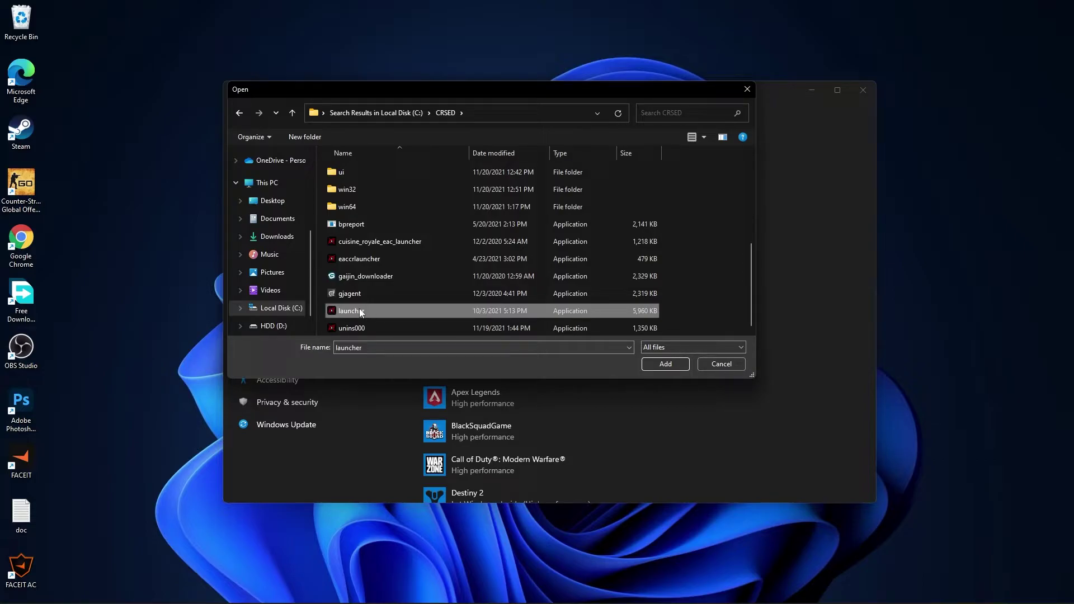
In the launcher's Compatibility properties, disable fullscreen optimizations and override high DPI scaling, then apply
{"action": "right_click", "coordinate": [365, 309]}
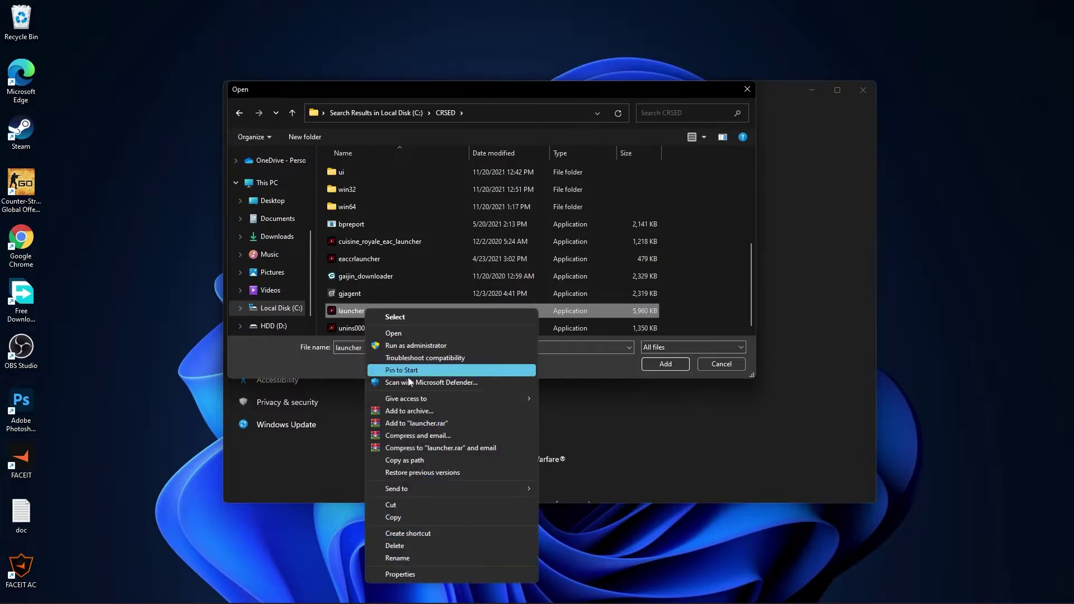
{"action": "left_click", "coordinate": [415, 572]}
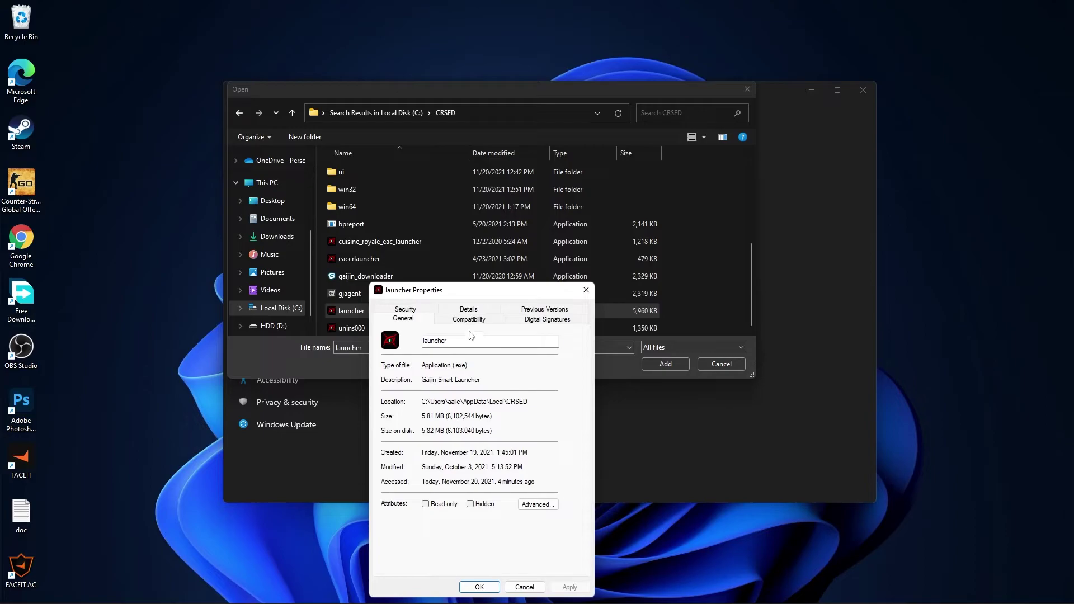
{"action": "left_click", "coordinate": [470, 320]}
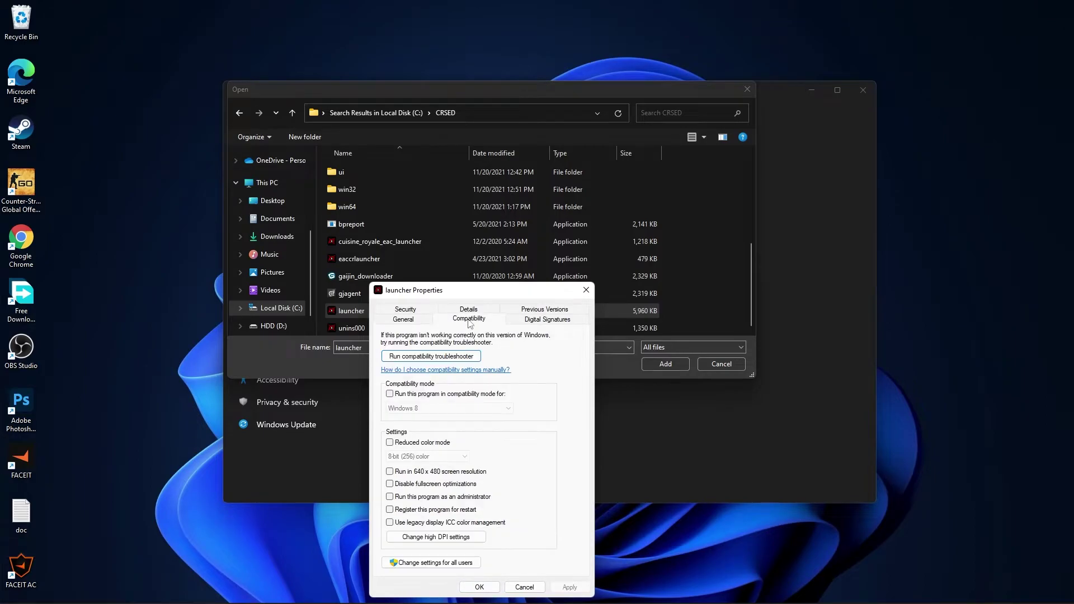
{"action": "left_click", "coordinate": [391, 484]}
{"action": "left_click", "coordinate": [434, 539]}
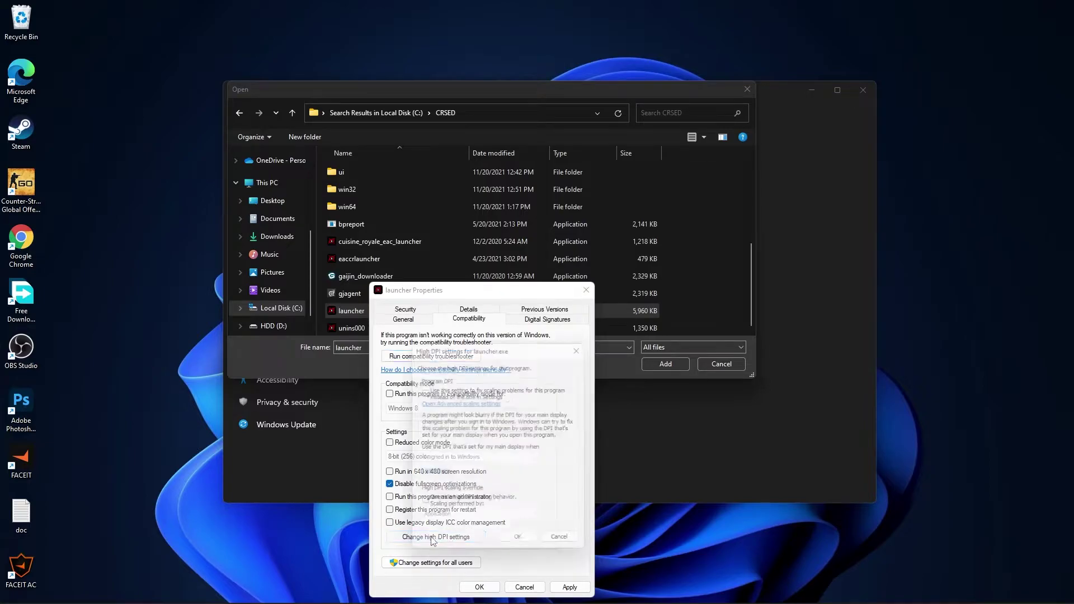
{"action": "left_click", "coordinate": [423, 507]}
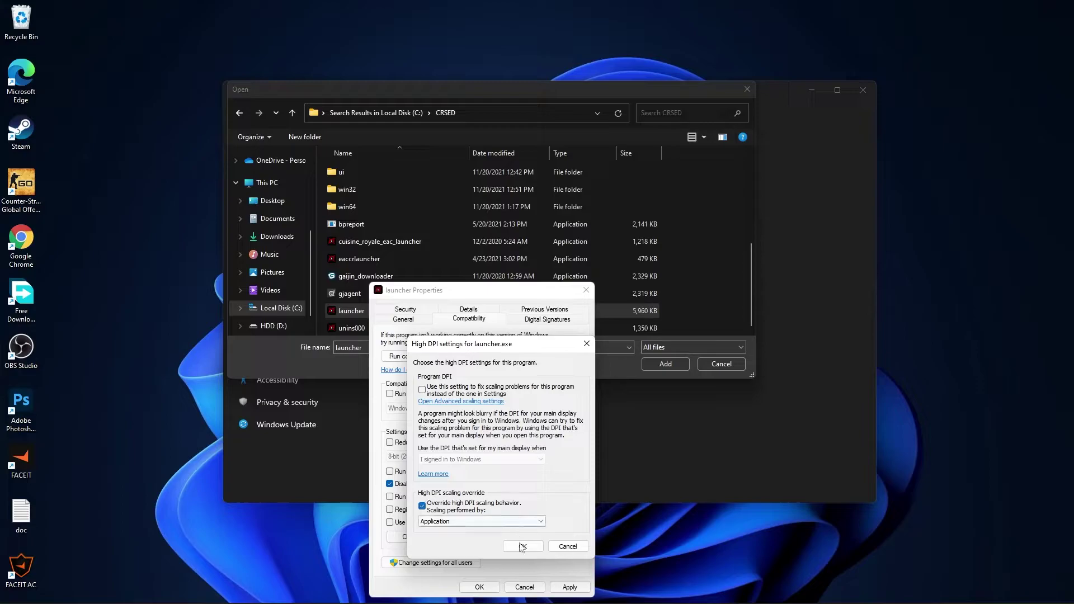
{"action": "left_click", "coordinate": [524, 547]}
{"action": "left_click", "coordinate": [569, 587]}
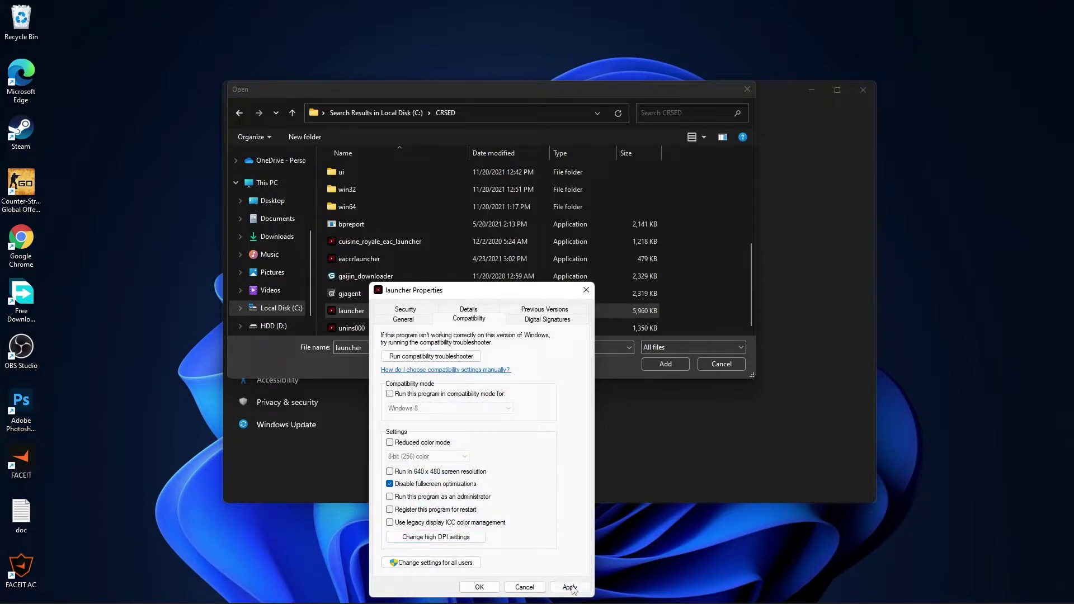
Add Gaijin Smart Launcher to the graphics app list with the High performance preference
{"action": "left_click", "coordinate": [480, 587]}
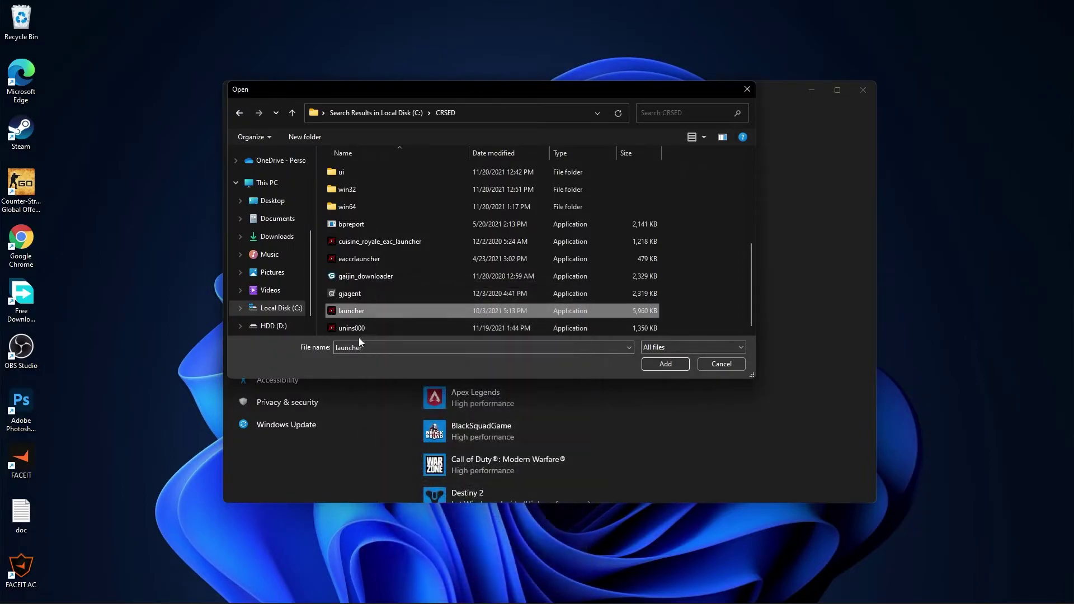
{"action": "left_click", "coordinate": [666, 365]}
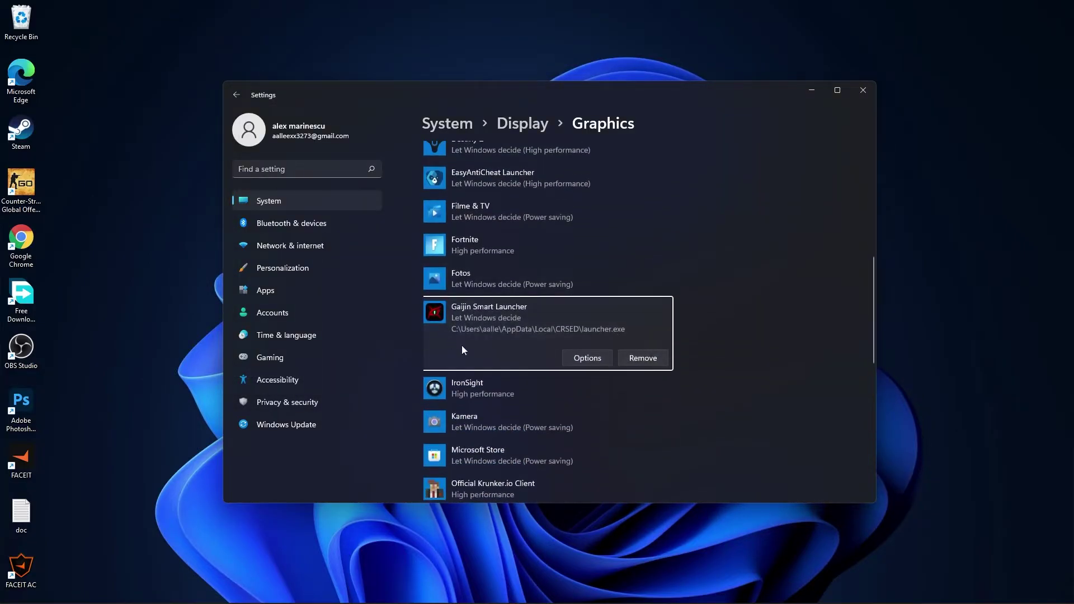
{"action": "left_click", "coordinate": [587, 357]}
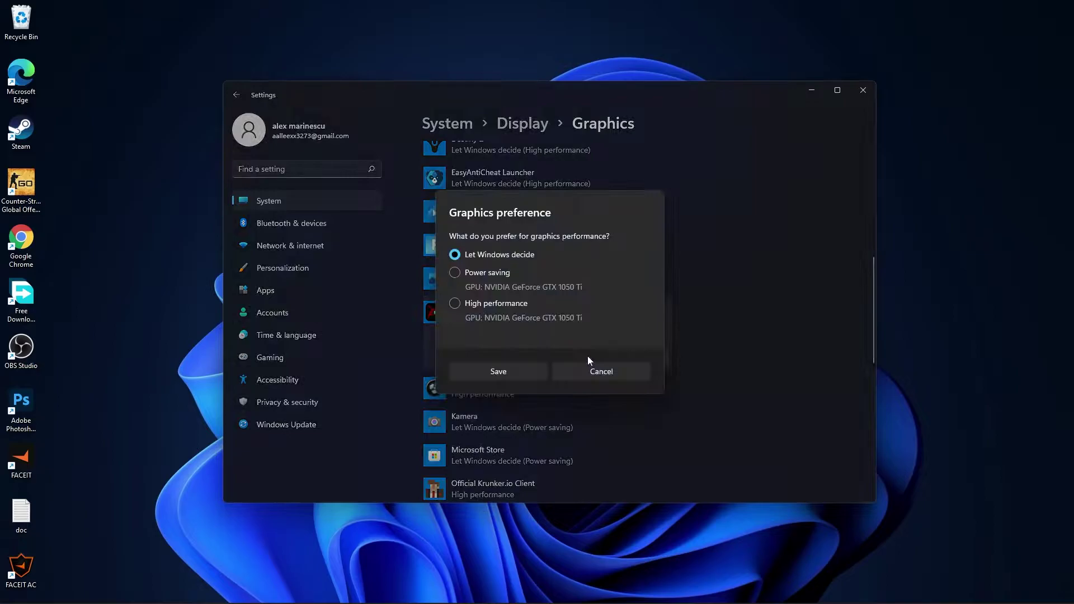
{"action": "left_click", "coordinate": [454, 303]}
{"action": "left_click", "coordinate": [511, 370]}
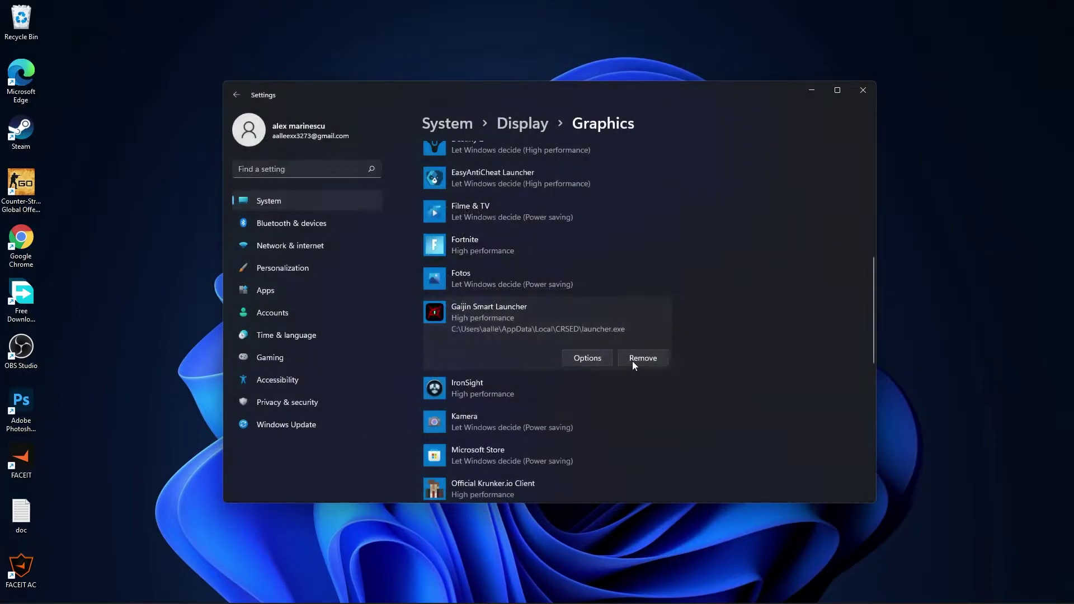
Reopen Windows Settings and check the Windows Update status
{"action": "left_click", "coordinate": [863, 91]}
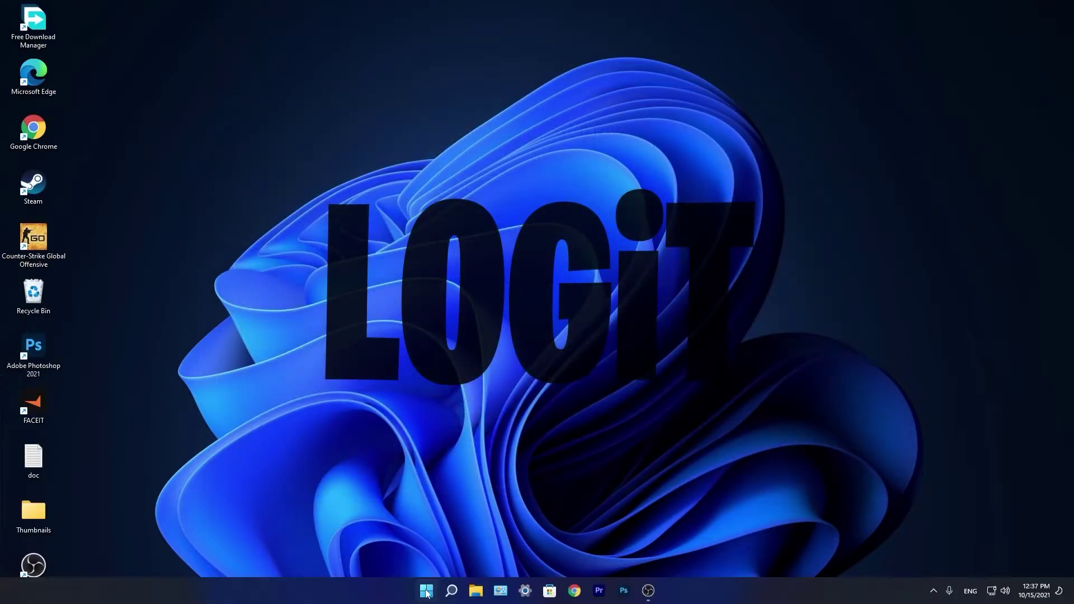
{"action": "left_click", "coordinate": [426, 592]}
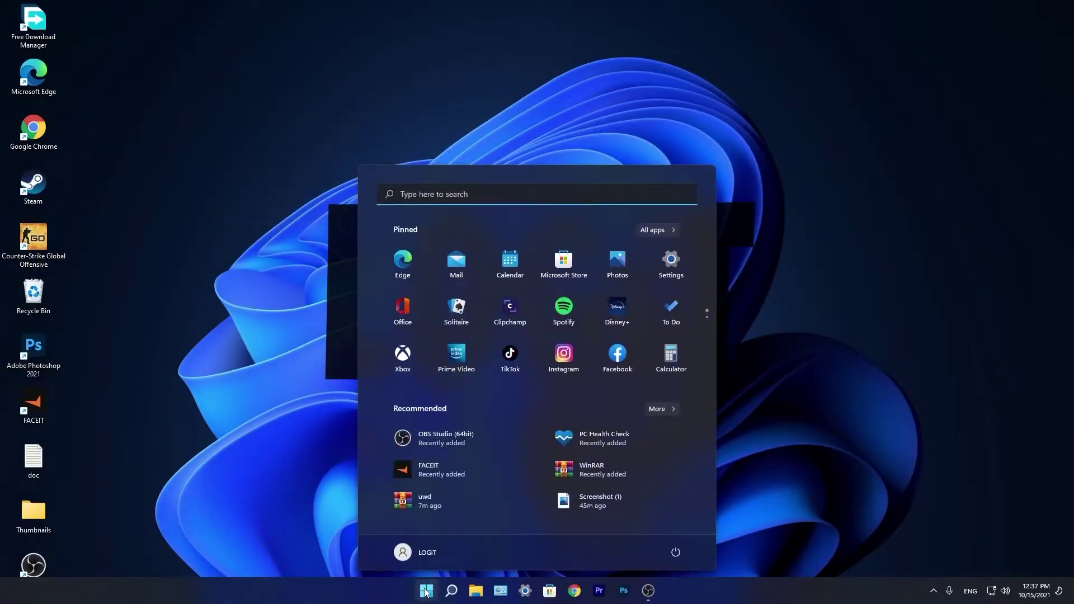
{"action": "left_click", "coordinate": [673, 275]}
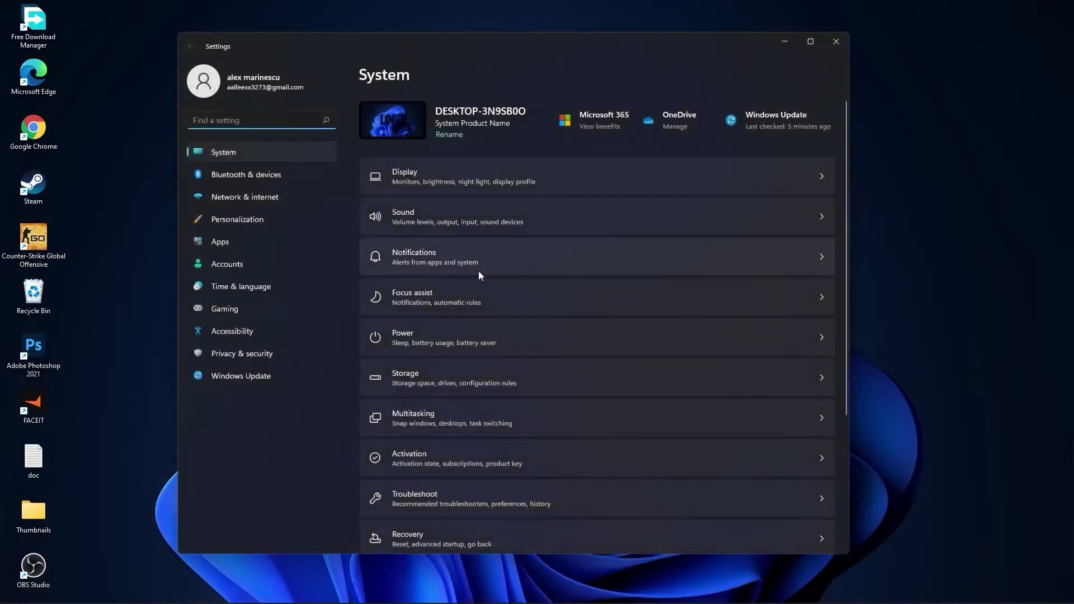
{"action": "left_click", "coordinate": [201, 376]}
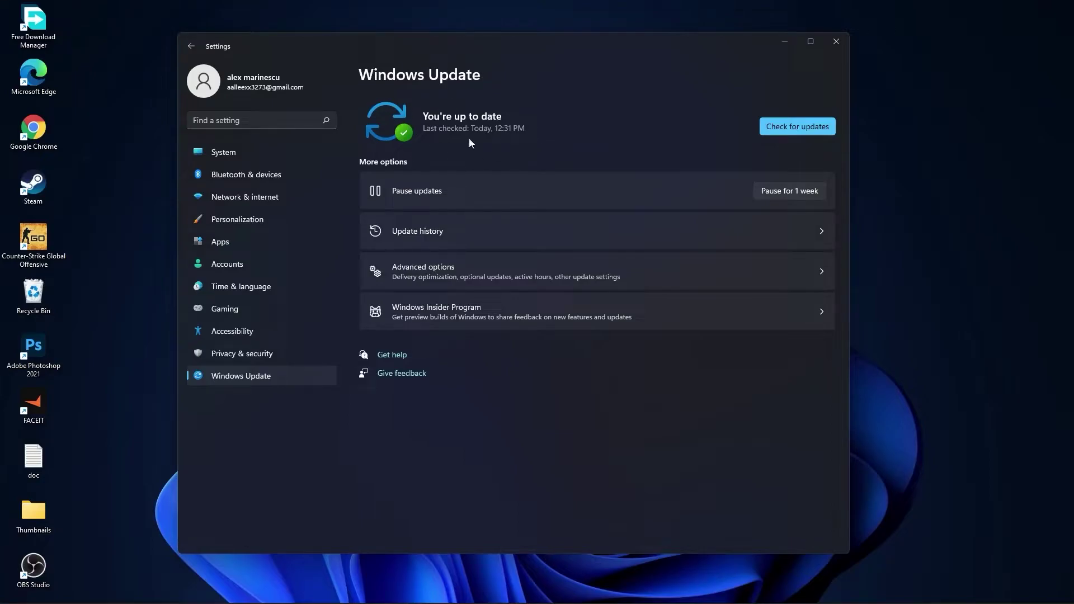
Check the advanced display refresh rate, keeping it at 74.97 Hz
{"action": "left_click", "coordinate": [223, 152]}
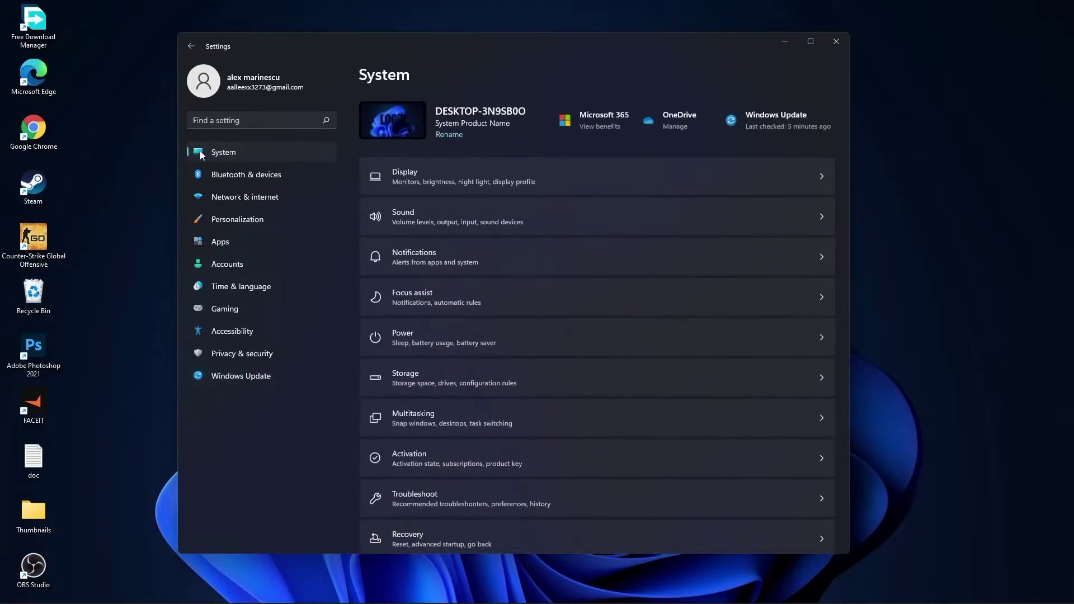
{"action": "left_click", "coordinate": [421, 173]}
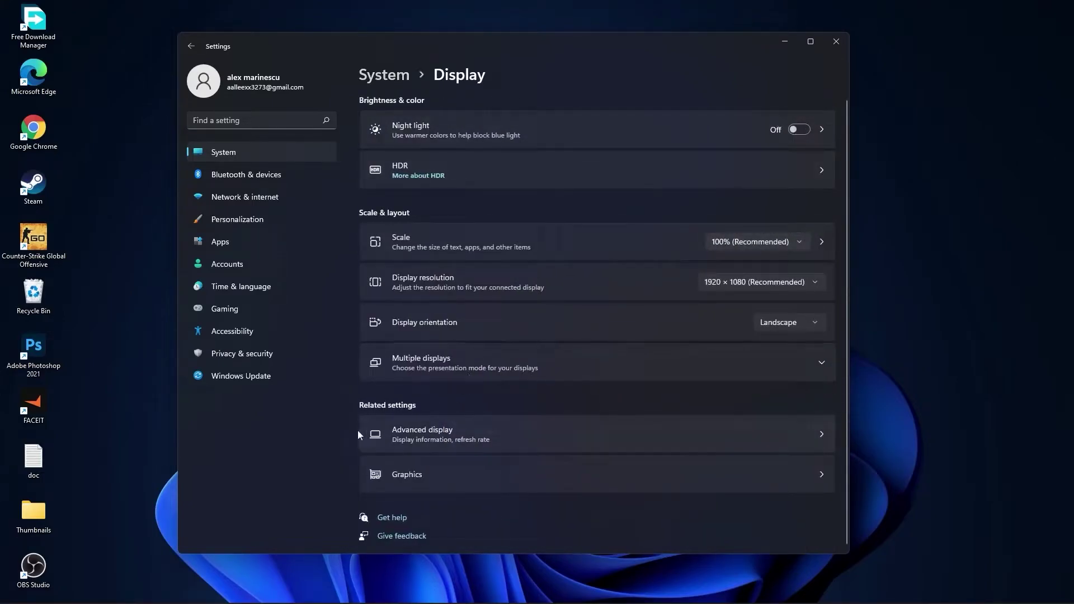
{"action": "left_click", "coordinate": [404, 435]}
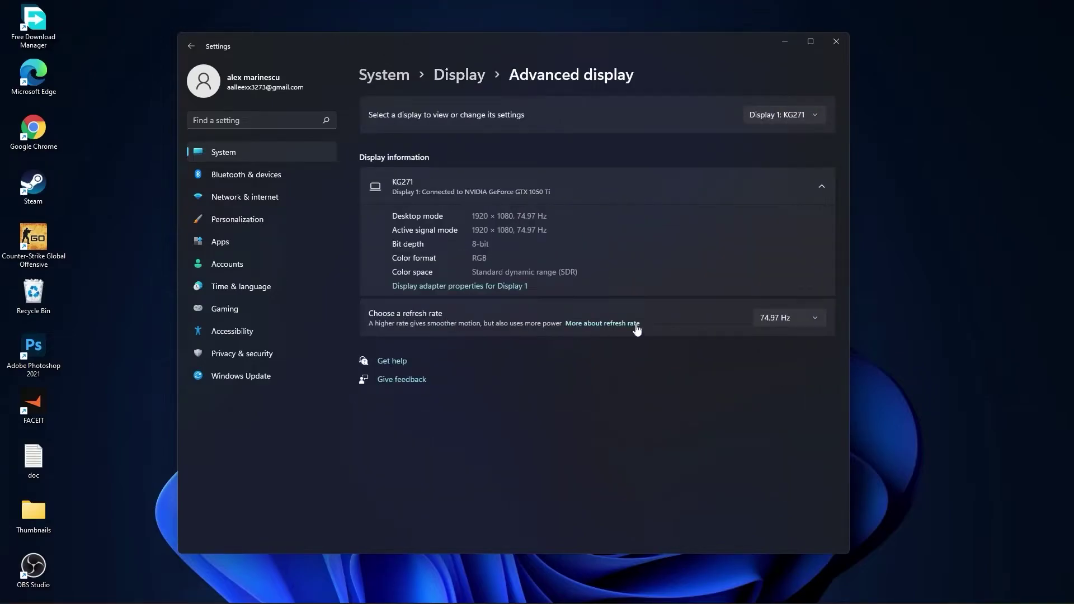
{"action": "left_click", "coordinate": [791, 316]}
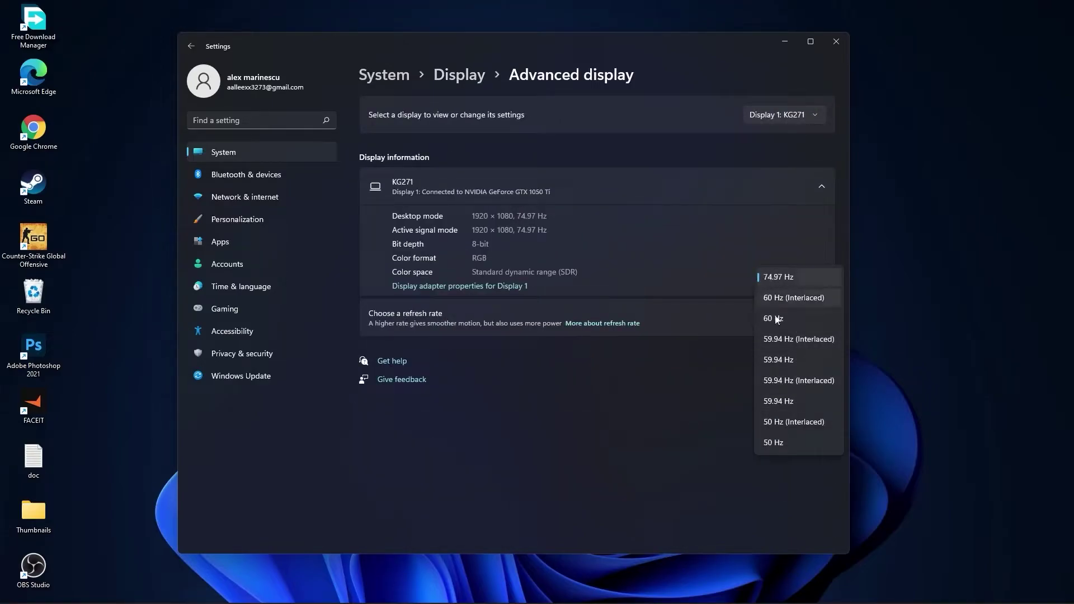
{"action": "left_click", "coordinate": [776, 277]}
Review the notification settings and the Focus assist settings
{"action": "left_click", "coordinate": [384, 75]}
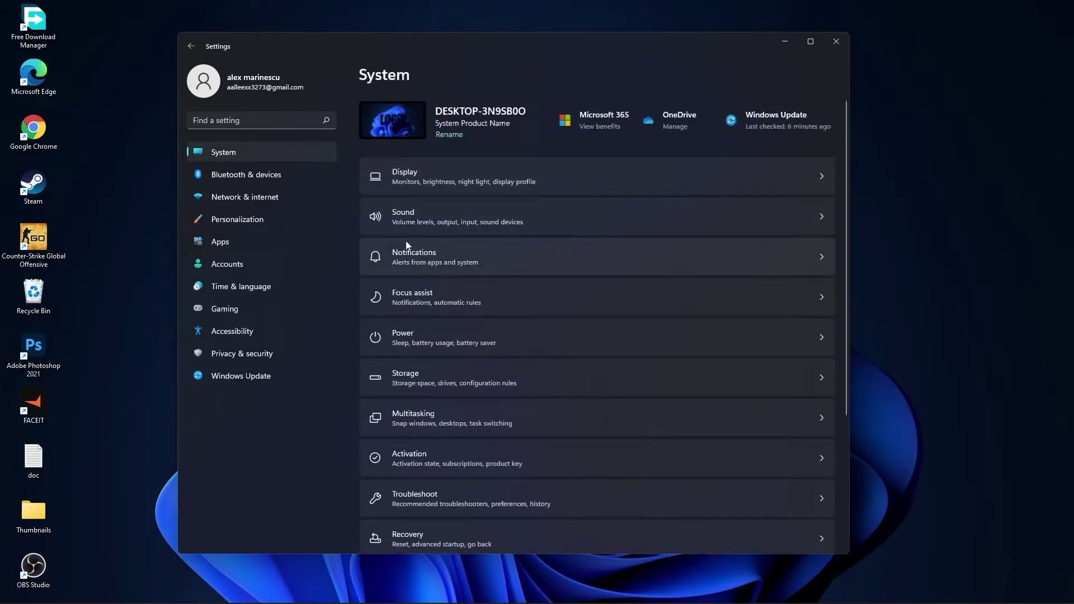
{"action": "left_click", "coordinate": [419, 257]}
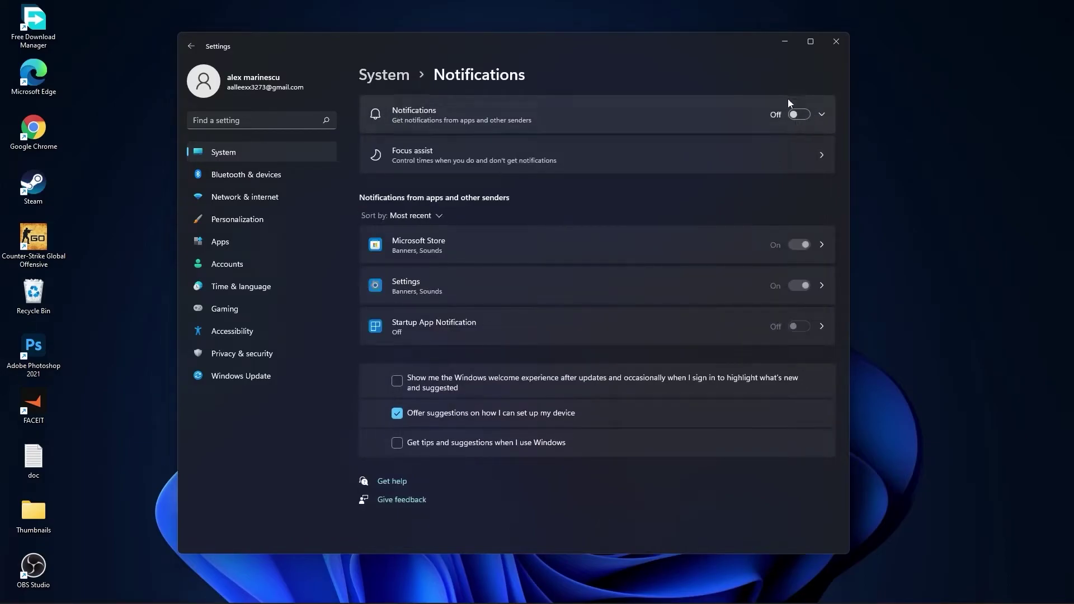
{"action": "left_click", "coordinate": [386, 75]}
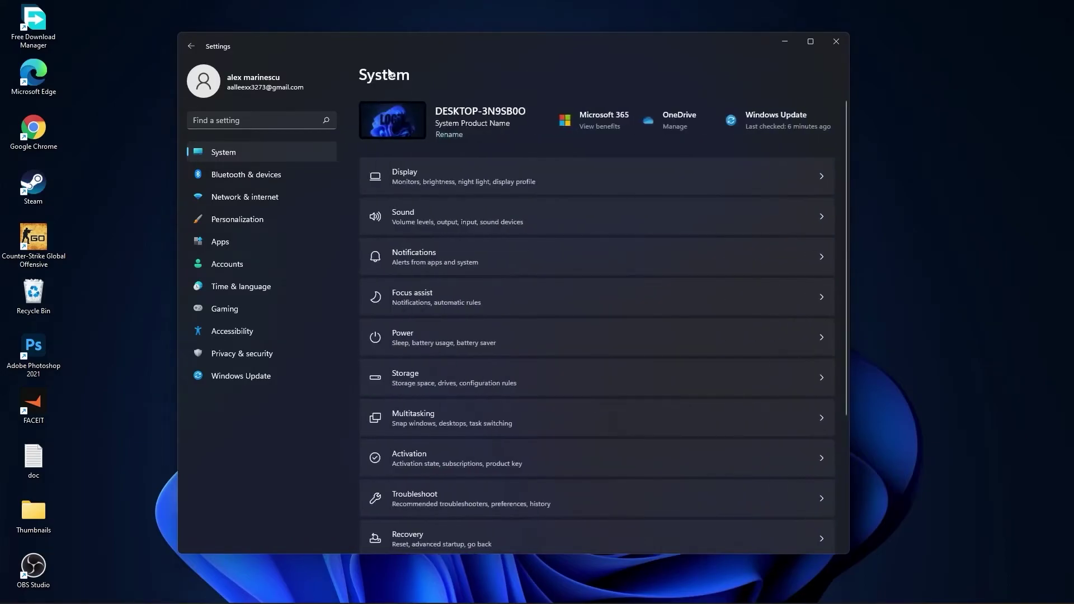
{"action": "left_click", "coordinate": [408, 293]}
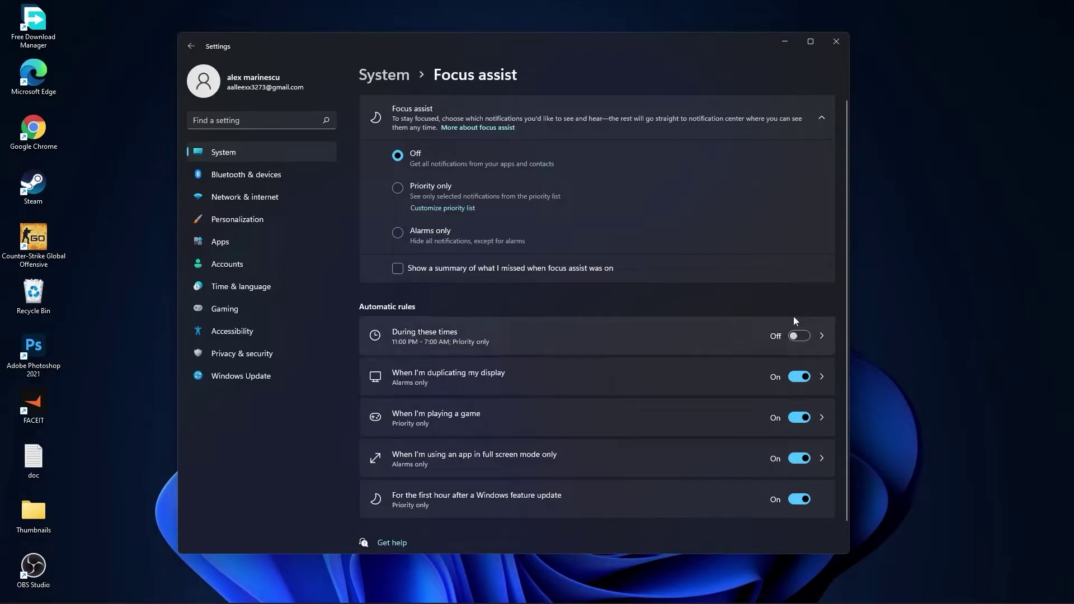
Set the Power mode to Best performance
{"action": "left_click", "coordinate": [384, 75]}
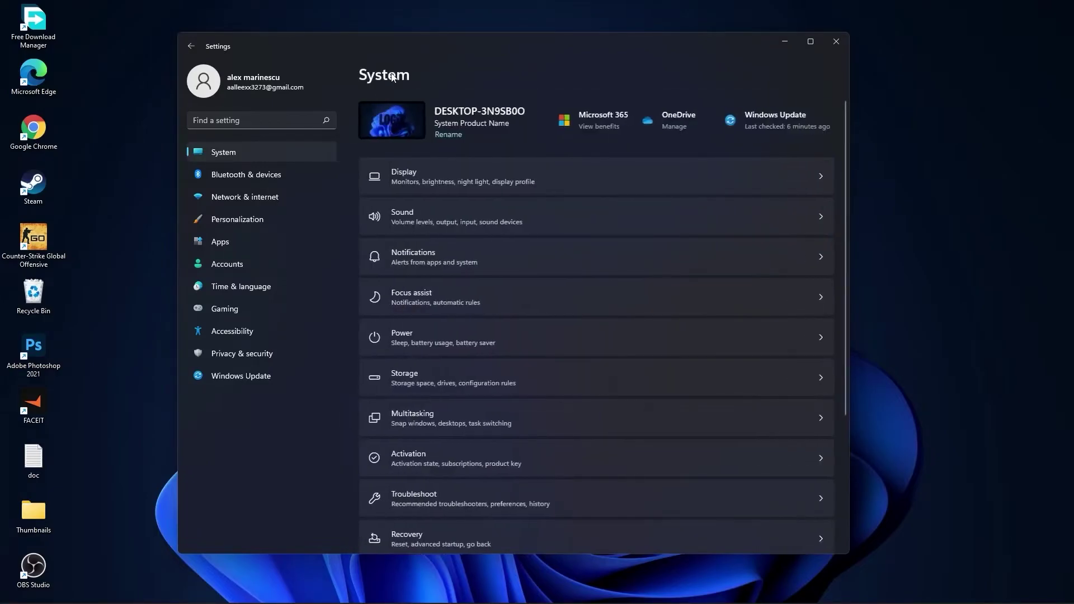
{"action": "left_click", "coordinate": [427, 337]}
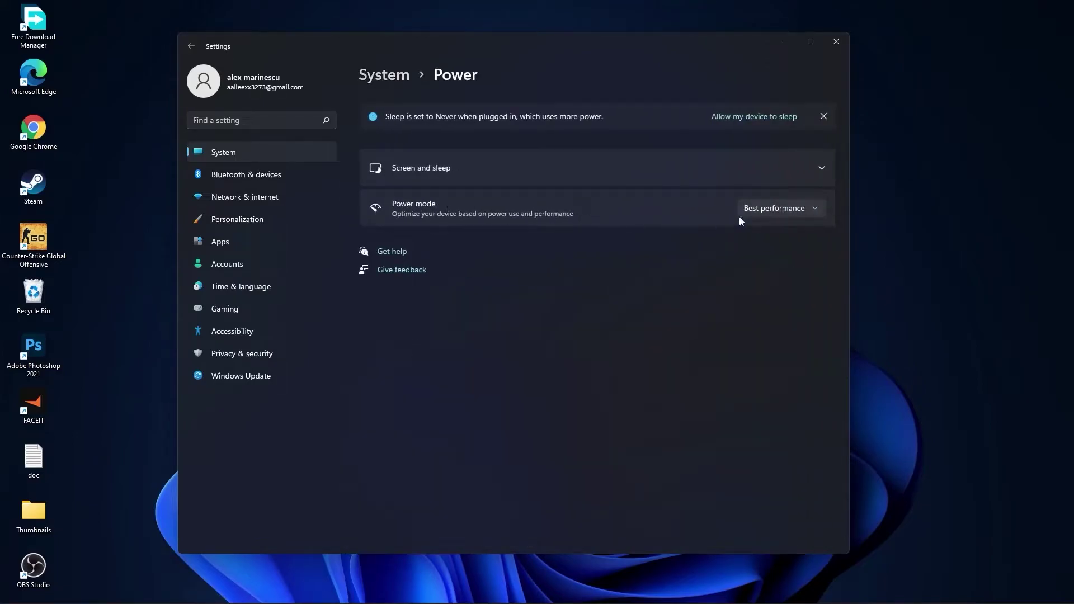
{"action": "left_click", "coordinate": [773, 209]}
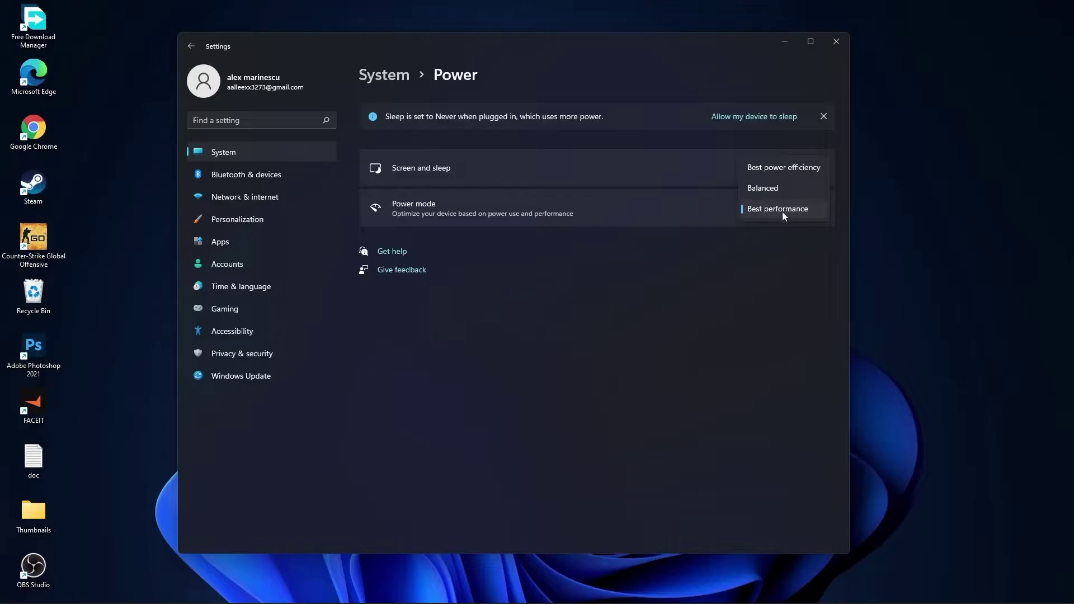
{"action": "left_click", "coordinate": [782, 212]}
Permanently delete Downloads and previous Windows installations through Storage cleanup recommendations, freeing 45.3 GB
{"action": "left_click", "coordinate": [381, 75]}
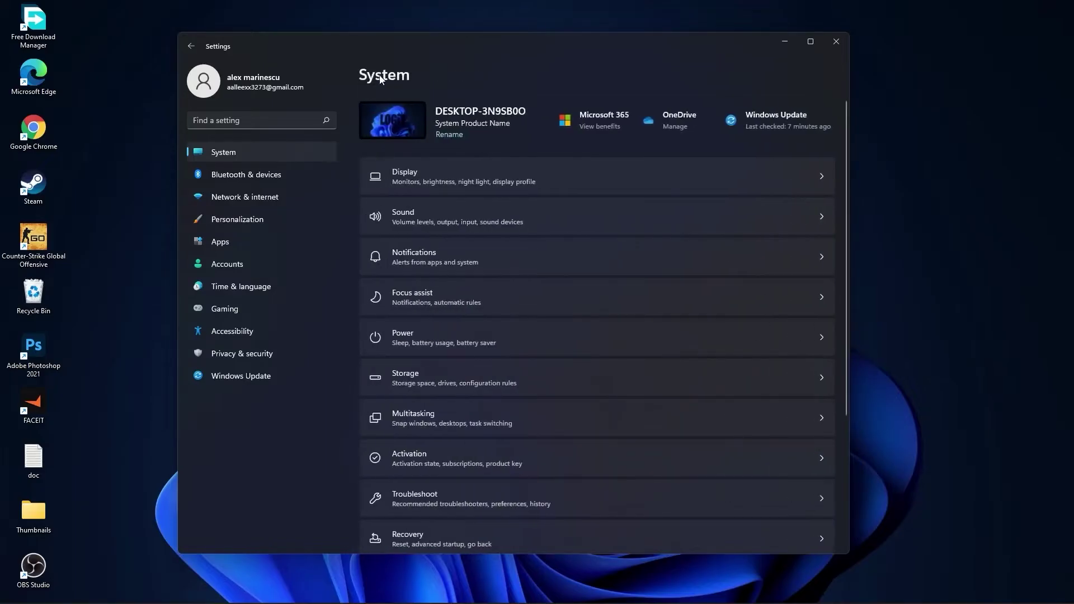
{"action": "left_click", "coordinate": [419, 375]}
{"action": "scroll", "coordinate": [416, 383], "scroll_direction": "down", "scroll_amount": 2}
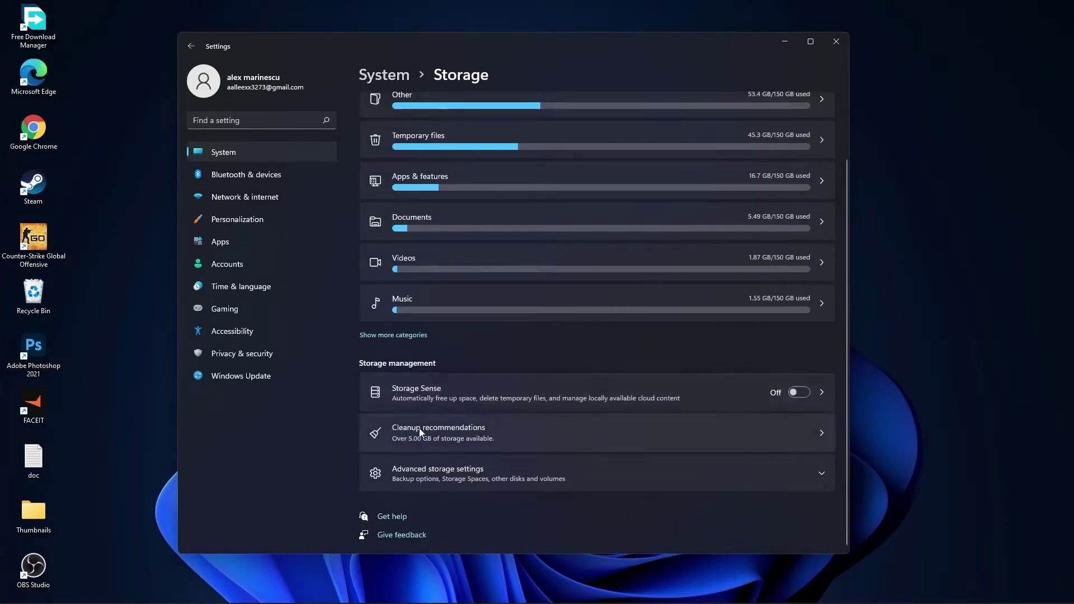
{"action": "left_click", "coordinate": [438, 428]}
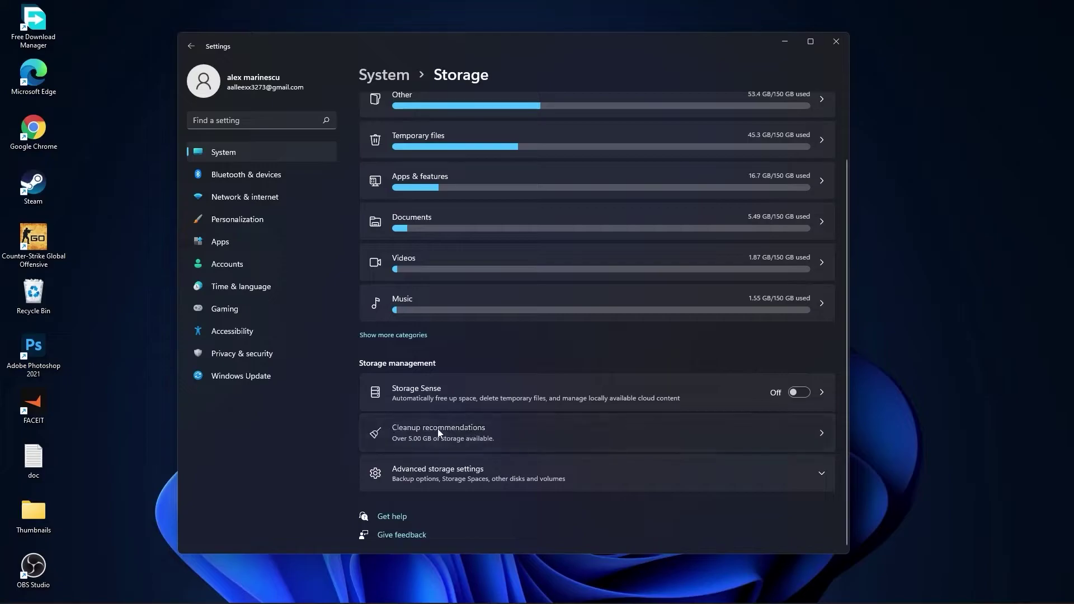
{"action": "left_click", "coordinate": [400, 161]}
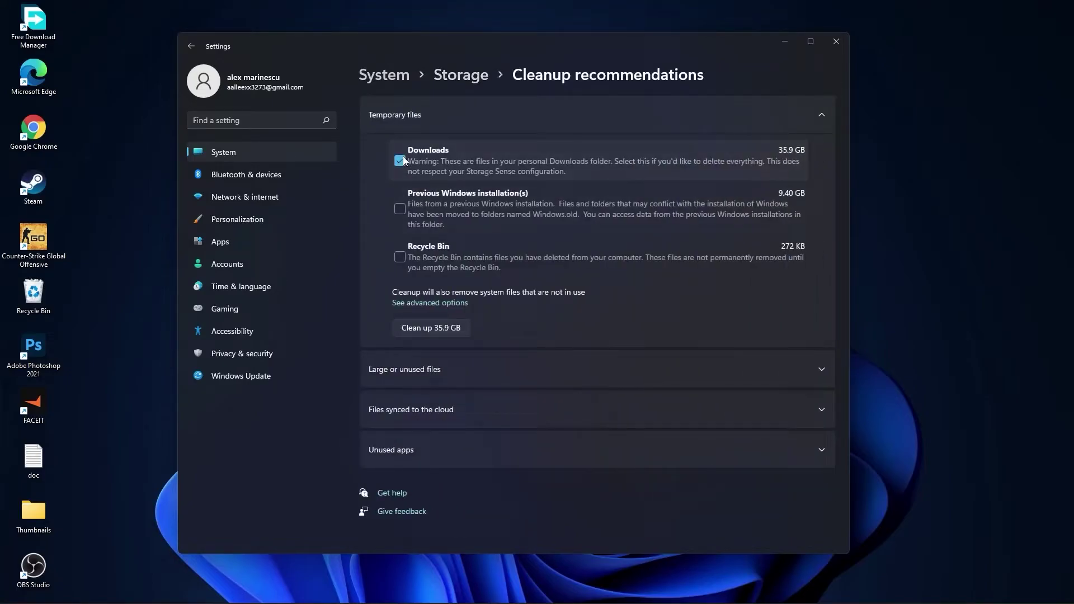
{"action": "left_click", "coordinate": [399, 208]}
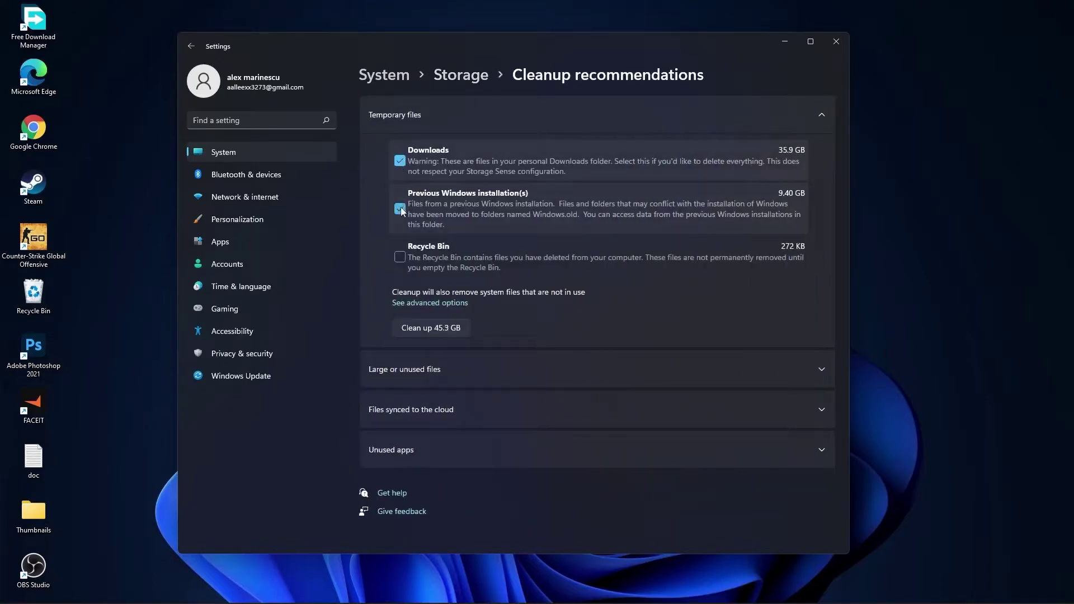
{"action": "left_click", "coordinate": [430, 329]}
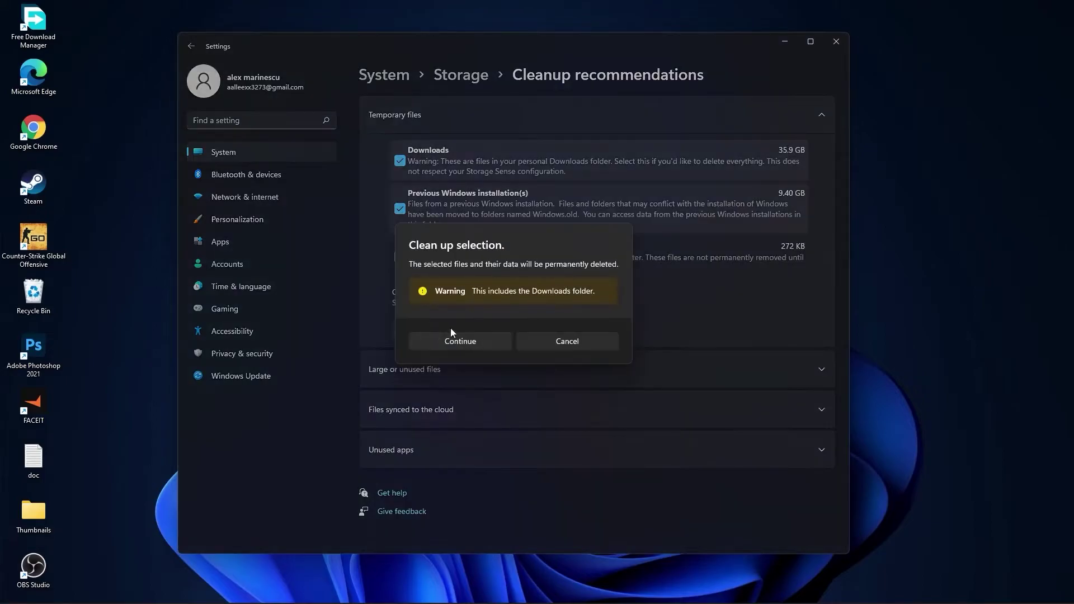
{"action": "left_click", "coordinate": [469, 343]}
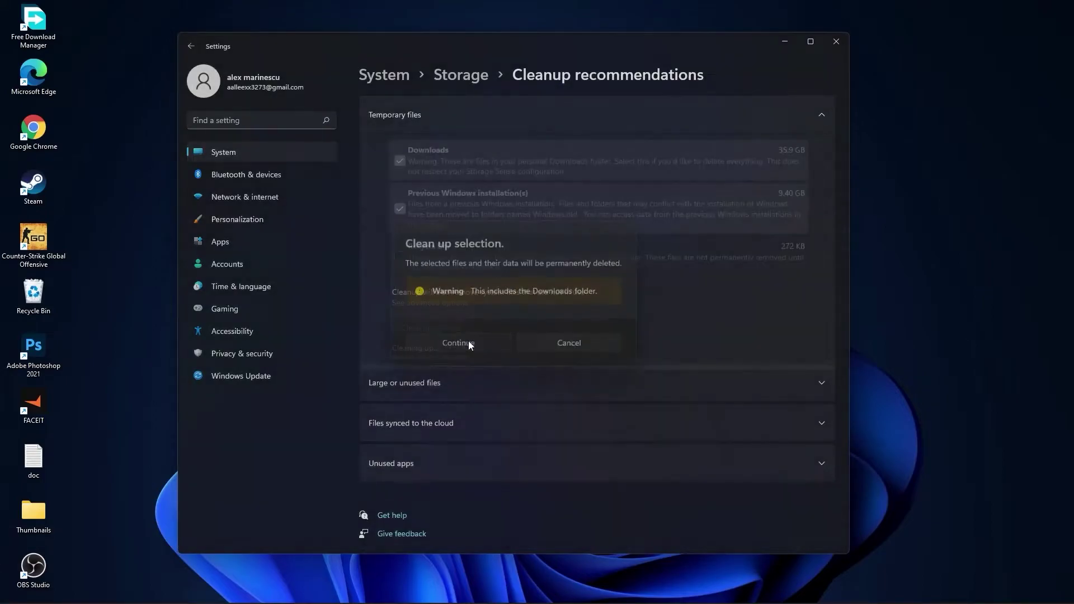
{"action": "left_click", "coordinate": [386, 74]}
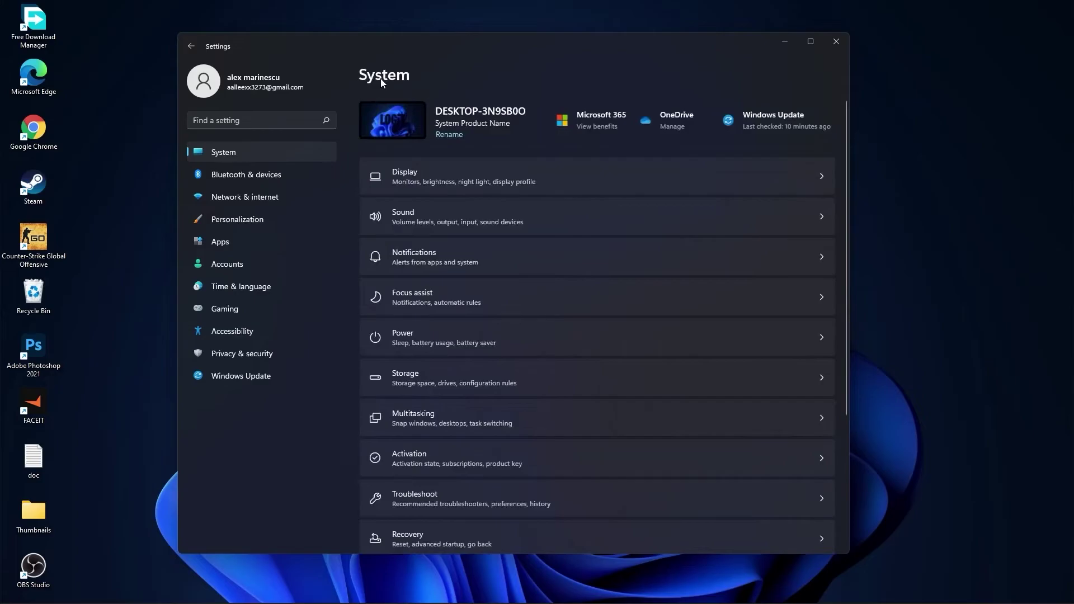
{"action": "left_click", "coordinate": [428, 416]}
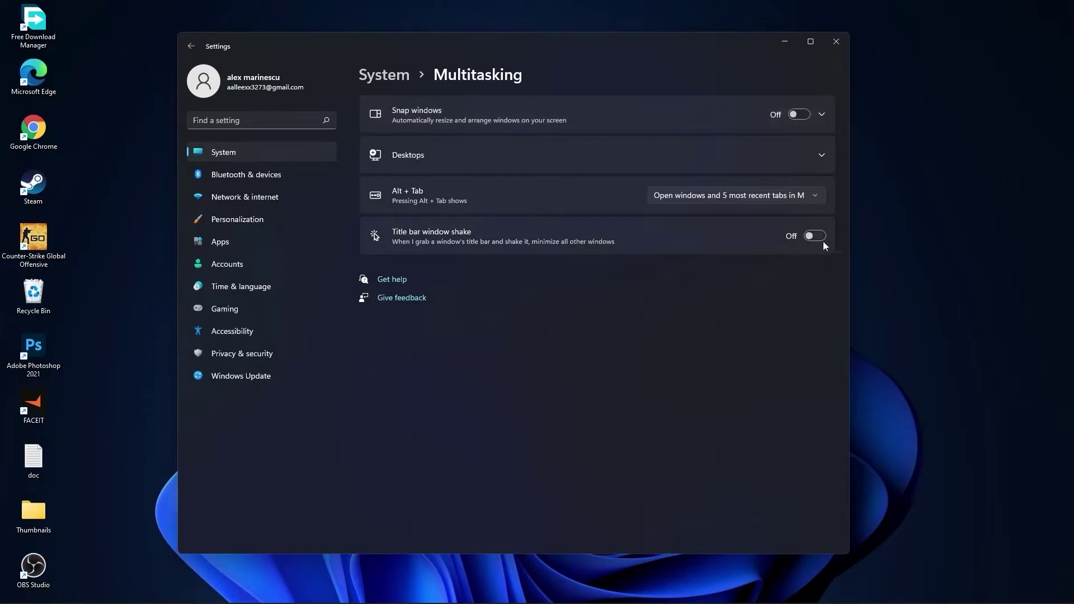
{"action": "left_click", "coordinate": [386, 81]}
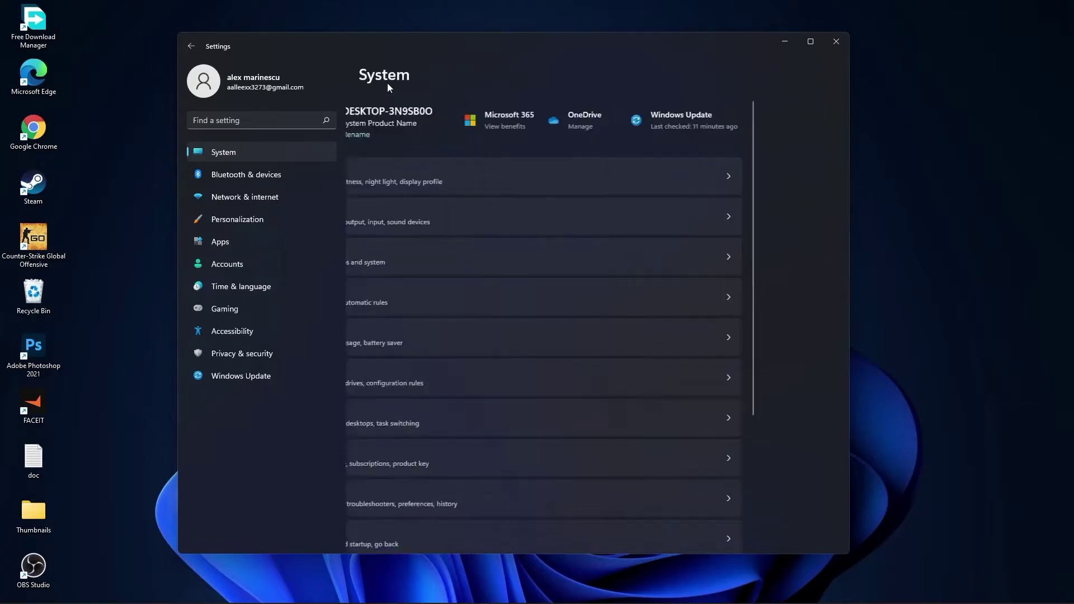
{"action": "scroll", "coordinate": [583, 380], "scroll_direction": "down", "scroll_amount": 5}
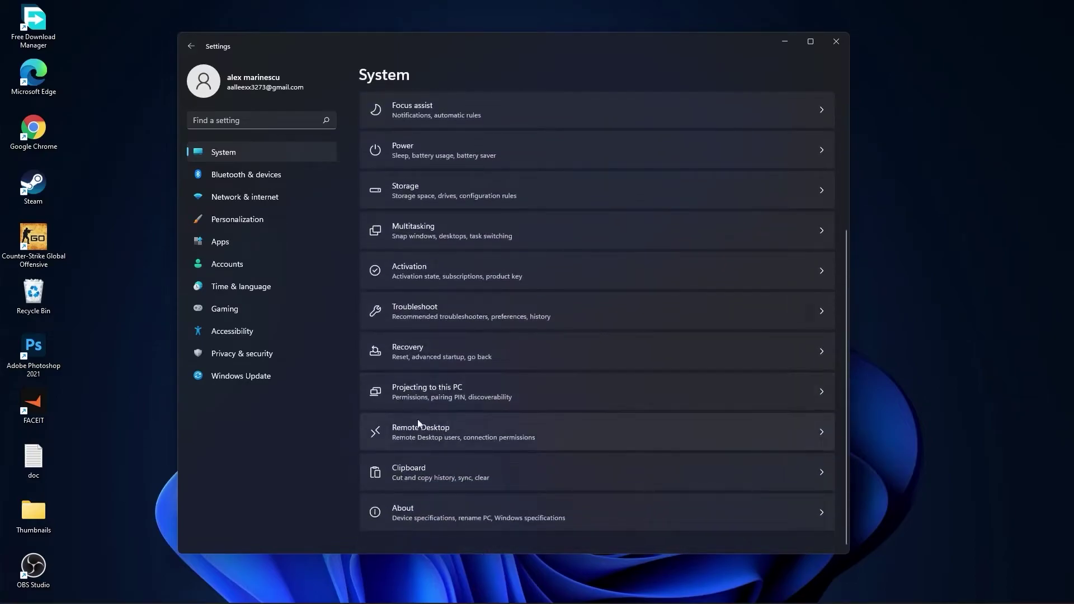
{"action": "left_click", "coordinate": [439, 432]}
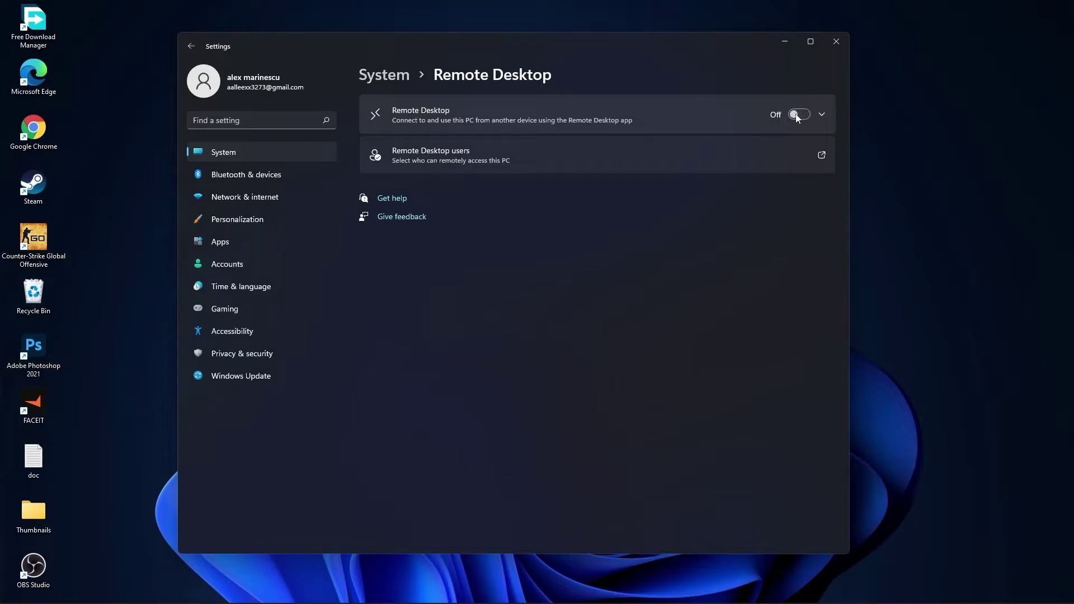
{"action": "left_click", "coordinate": [385, 76]}
{"action": "scroll", "coordinate": [509, 277], "scroll_direction": "down", "scroll_amount": 5}
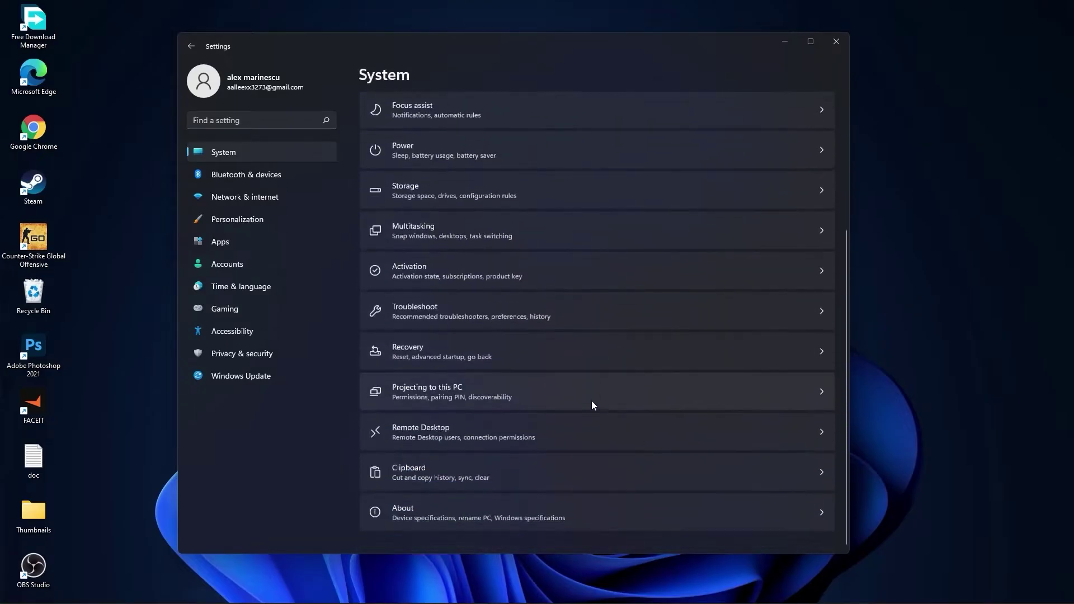
{"action": "left_click", "coordinate": [419, 460]}
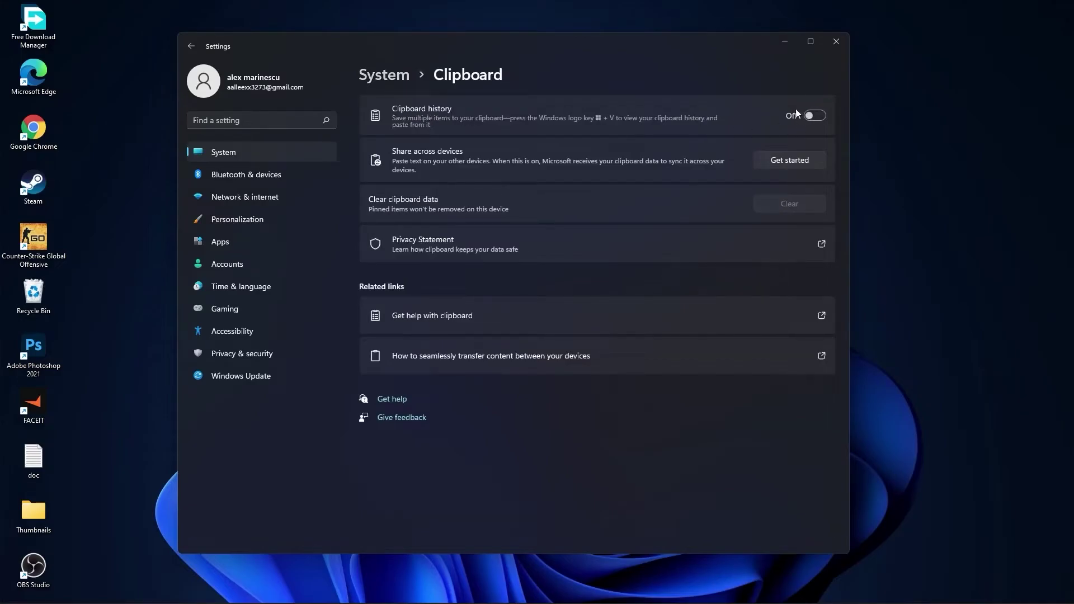
{"action": "left_click", "coordinate": [387, 75]}
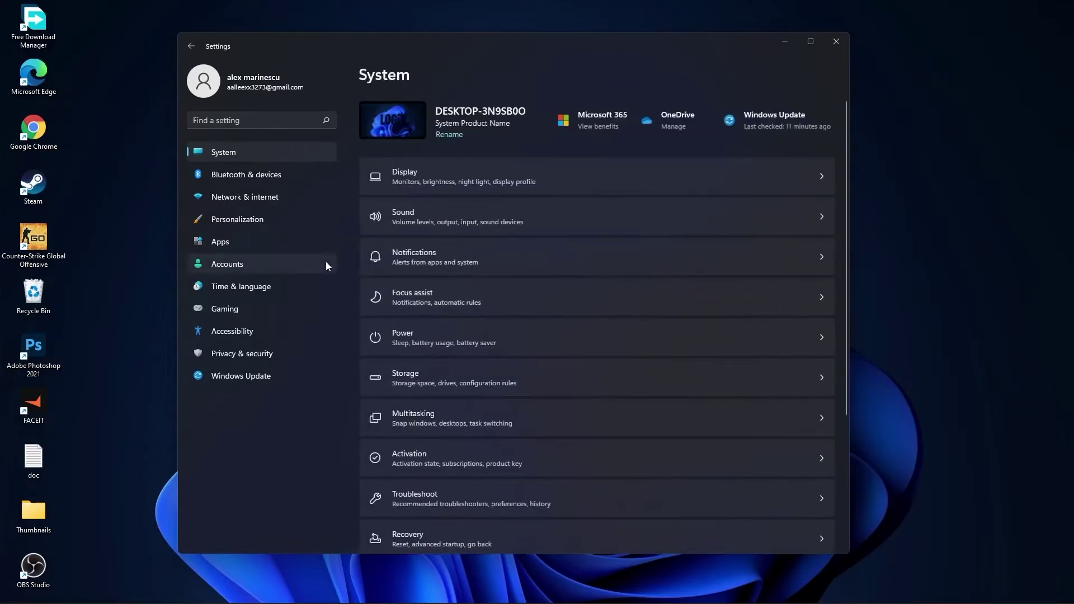
Check the desktop background type options, leaving it set to Picture
{"action": "left_click", "coordinate": [249, 225]}
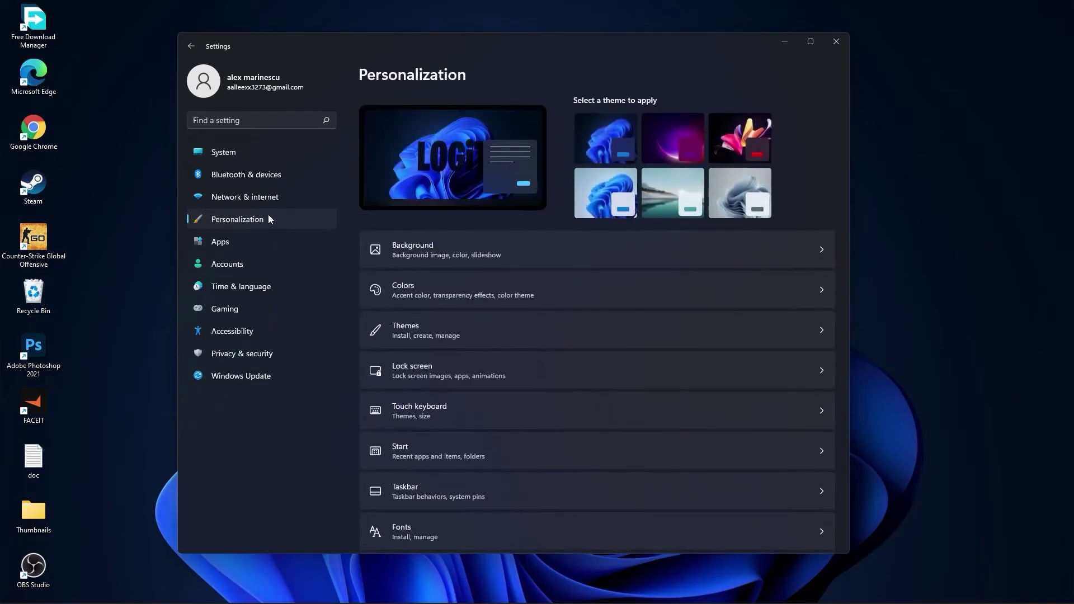
{"action": "left_click", "coordinate": [434, 246]}
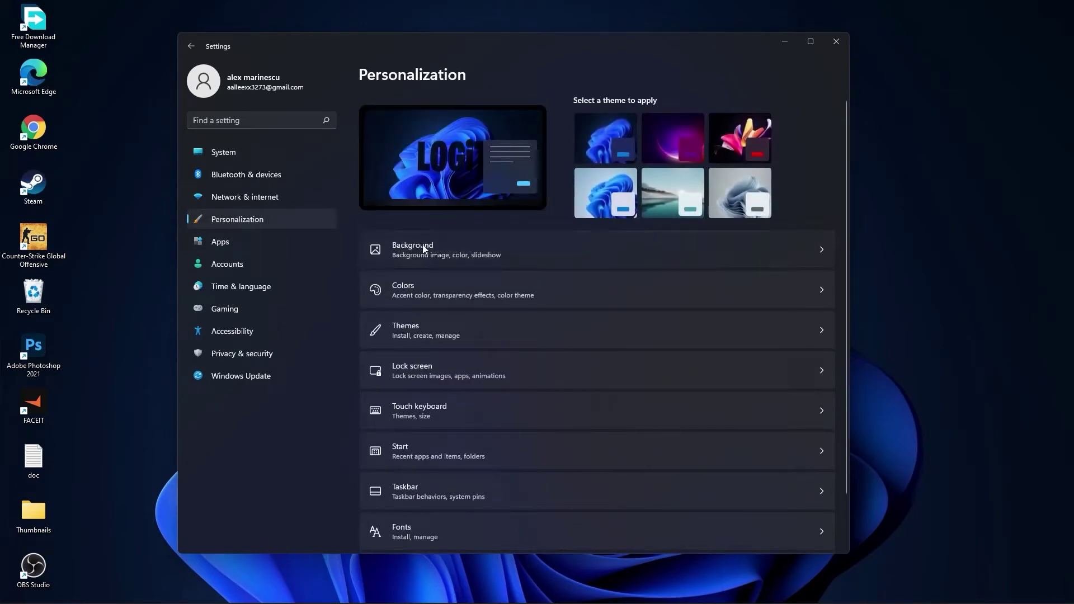
{"action": "left_click", "coordinate": [774, 229]}
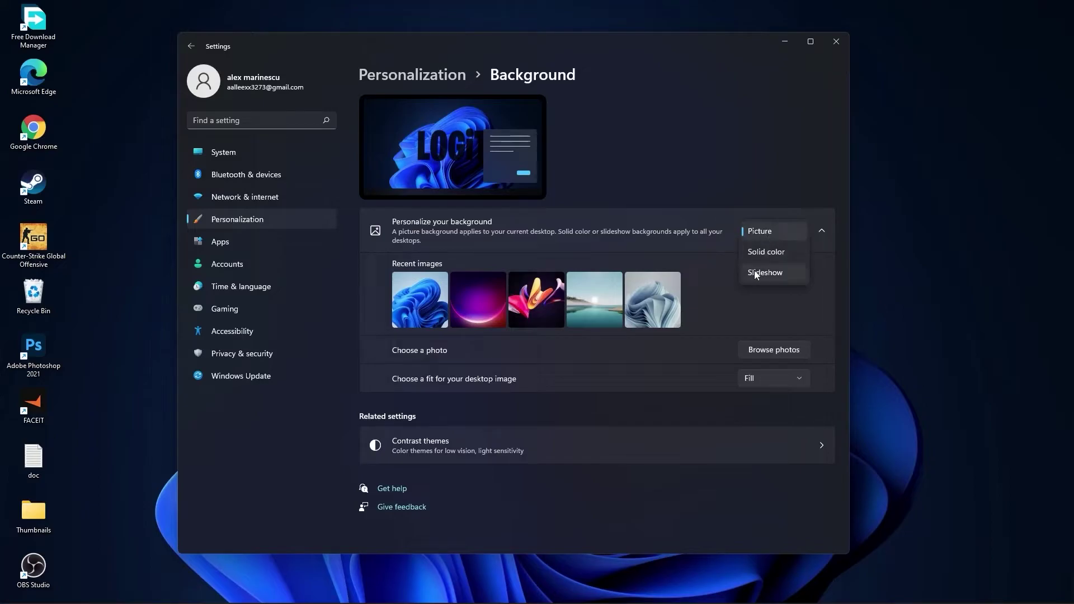
{"action": "left_click", "coordinate": [781, 293]}
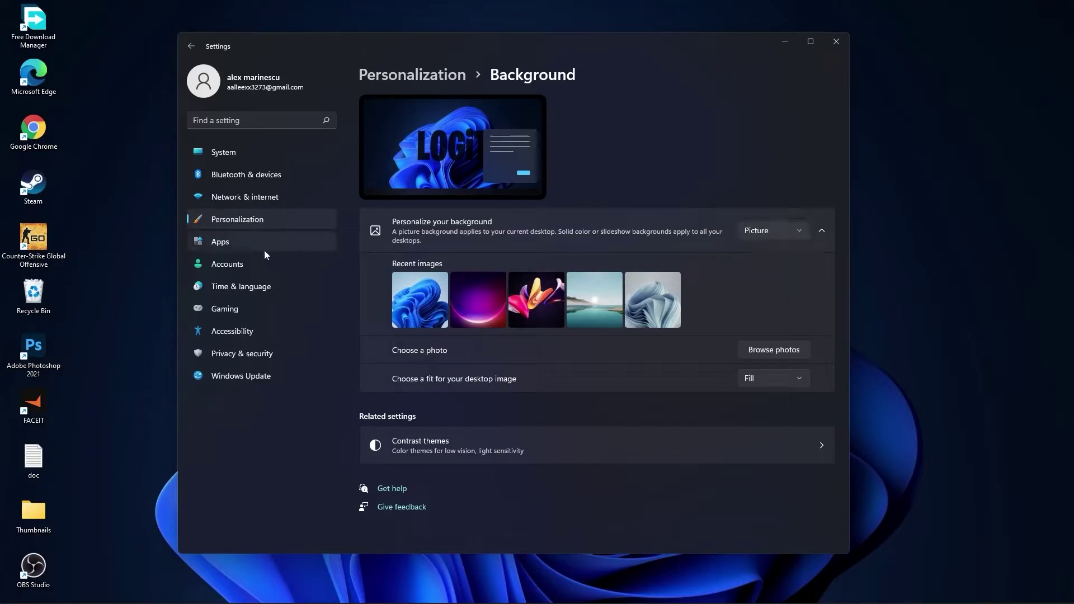
Browse the installed apps list and dismiss Adobe Photoshop 2021's options without uninstalling
{"action": "left_click", "coordinate": [265, 249]}
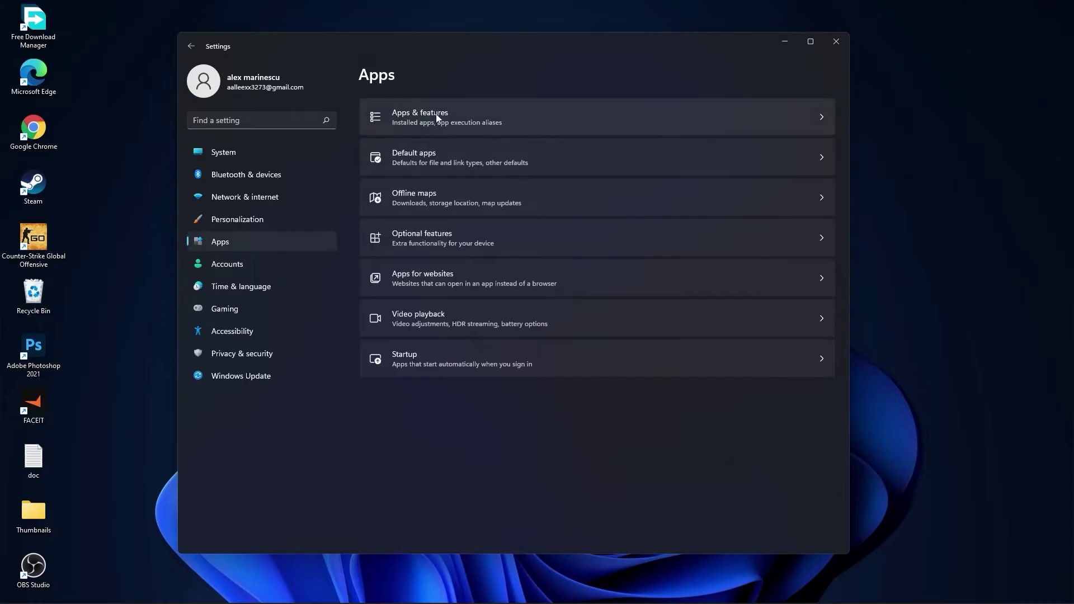
{"action": "left_click", "coordinate": [442, 112]}
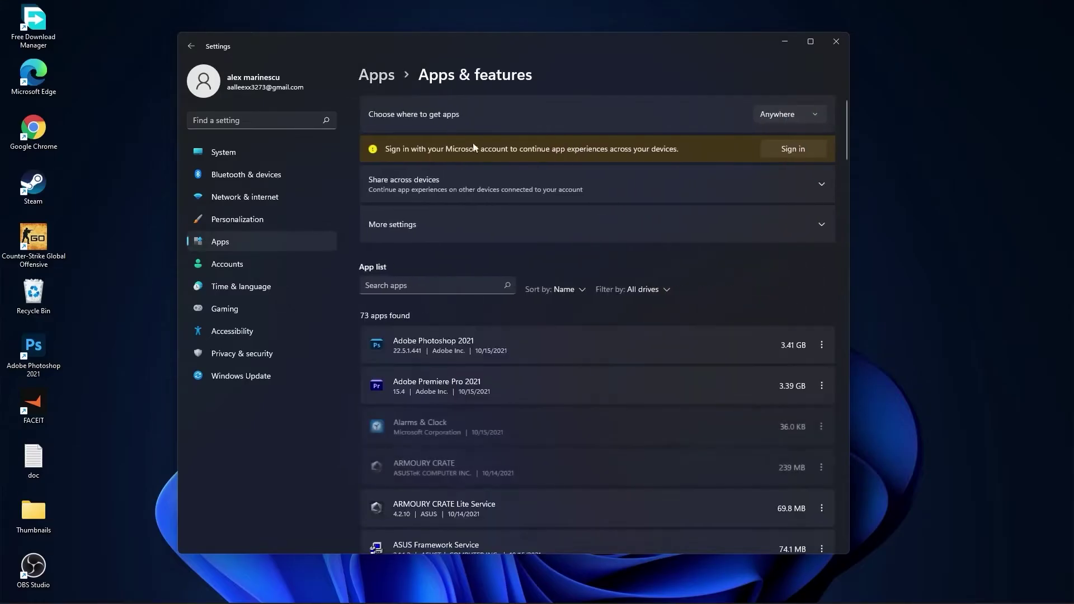
{"action": "scroll", "coordinate": [621, 386], "scroll_direction": "down", "scroll_amount": 5}
{"action": "scroll", "coordinate": [621, 392], "scroll_direction": "up", "scroll_amount": 4}
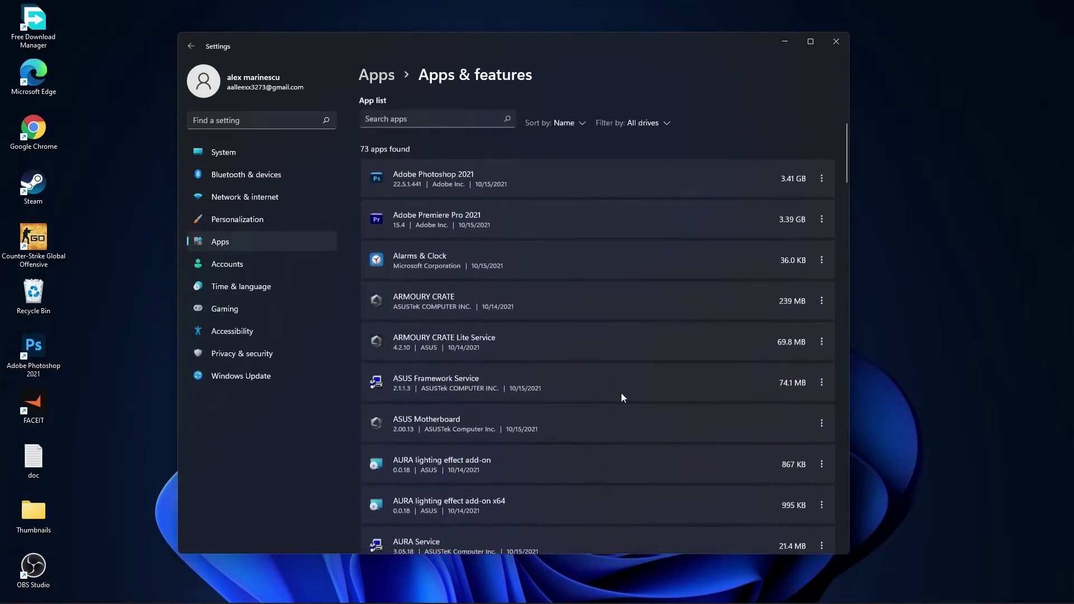
{"action": "scroll", "coordinate": [622, 393], "scroll_direction": "up", "scroll_amount": 1}
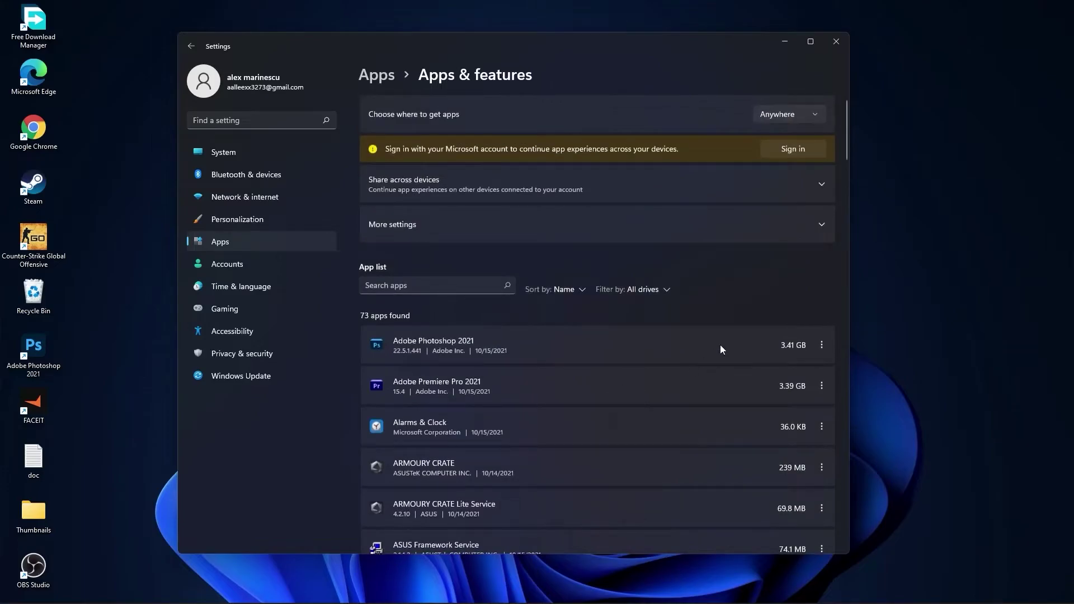
{"action": "left_click", "coordinate": [821, 344]}
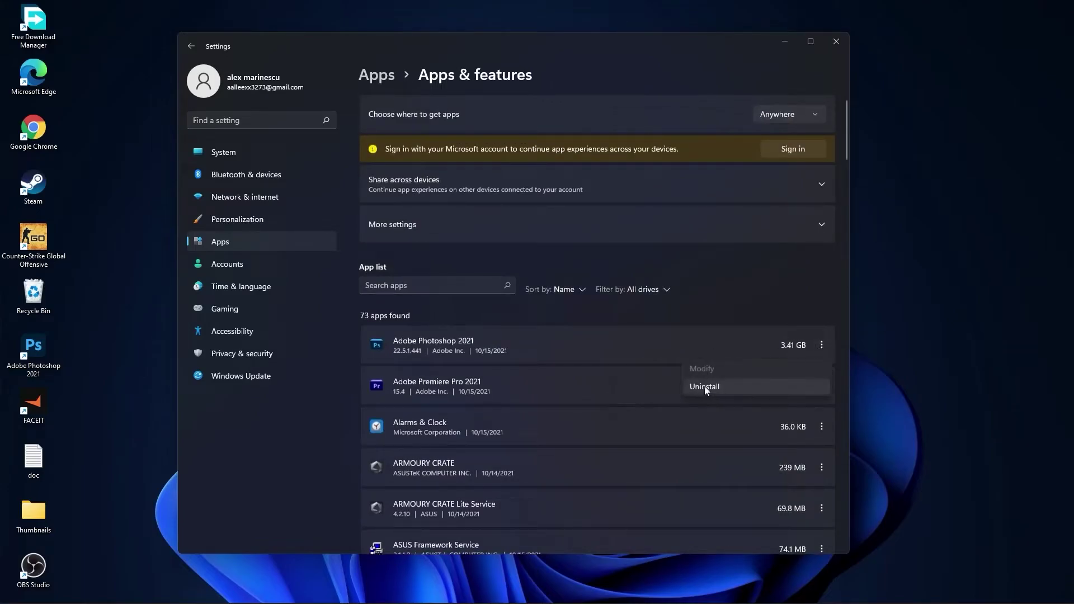
{"action": "key", "text": "Escape"}
In Gaming settings, stop the controller button from opening Xbox Game Bar
{"action": "left_click", "coordinate": [215, 311]}
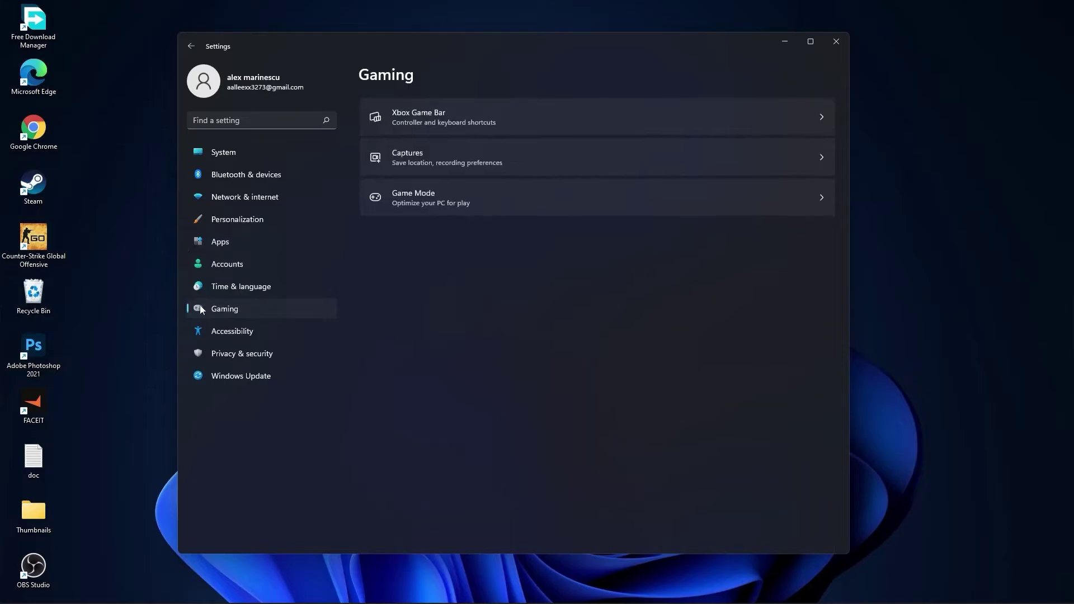
{"action": "left_click", "coordinate": [455, 113]}
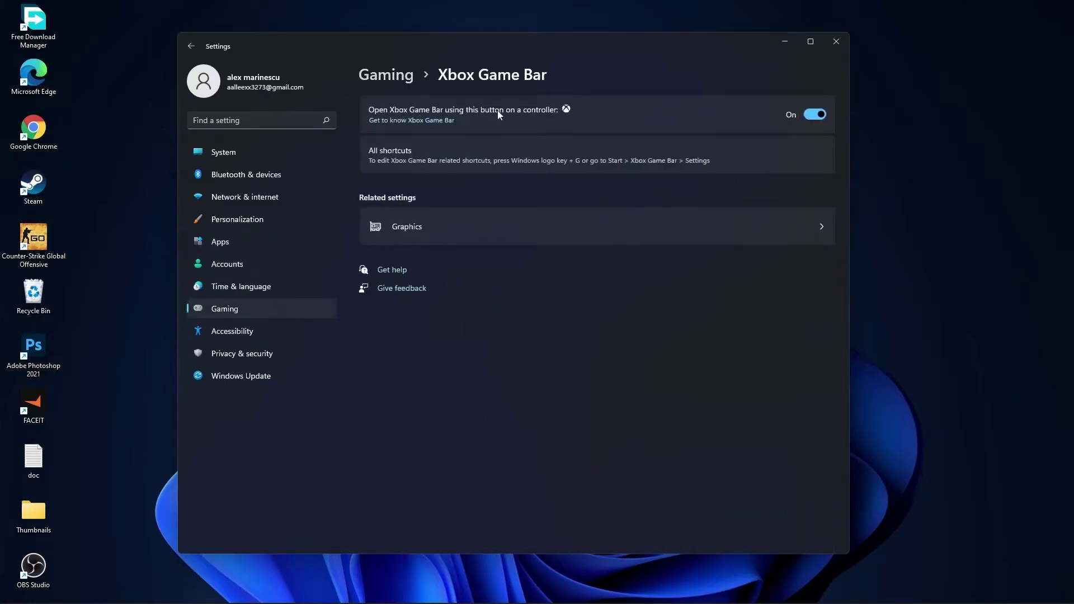
{"action": "left_click", "coordinate": [814, 114]}
{"action": "left_click", "coordinate": [392, 74]}
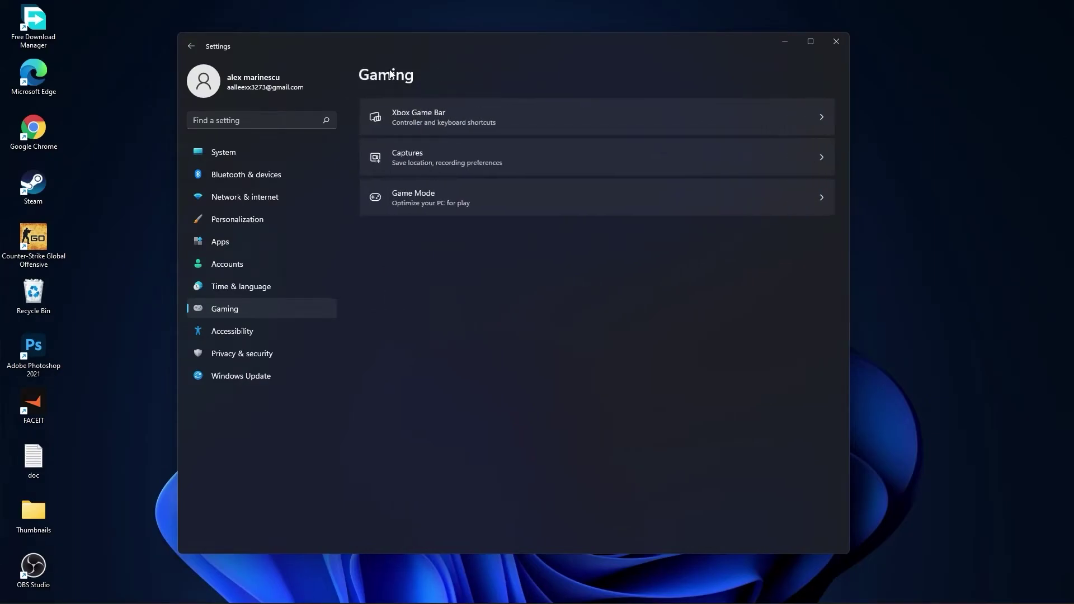
Turn off background recording, capture audio and mouse cursor capture, then go to Game Mode
{"action": "left_click", "coordinate": [421, 155]}
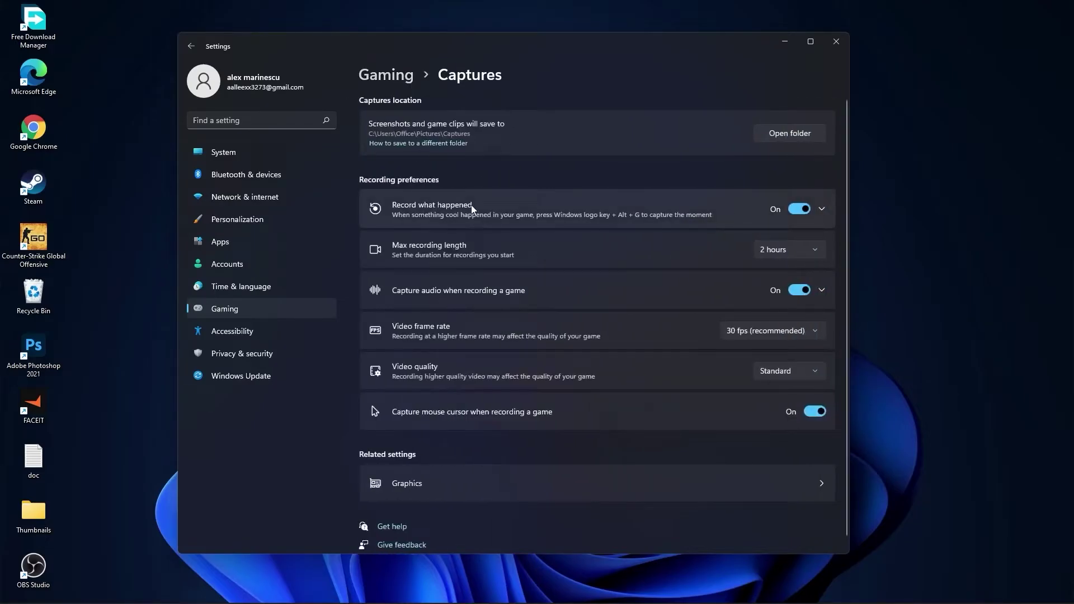
{"action": "left_click", "coordinate": [800, 209]}
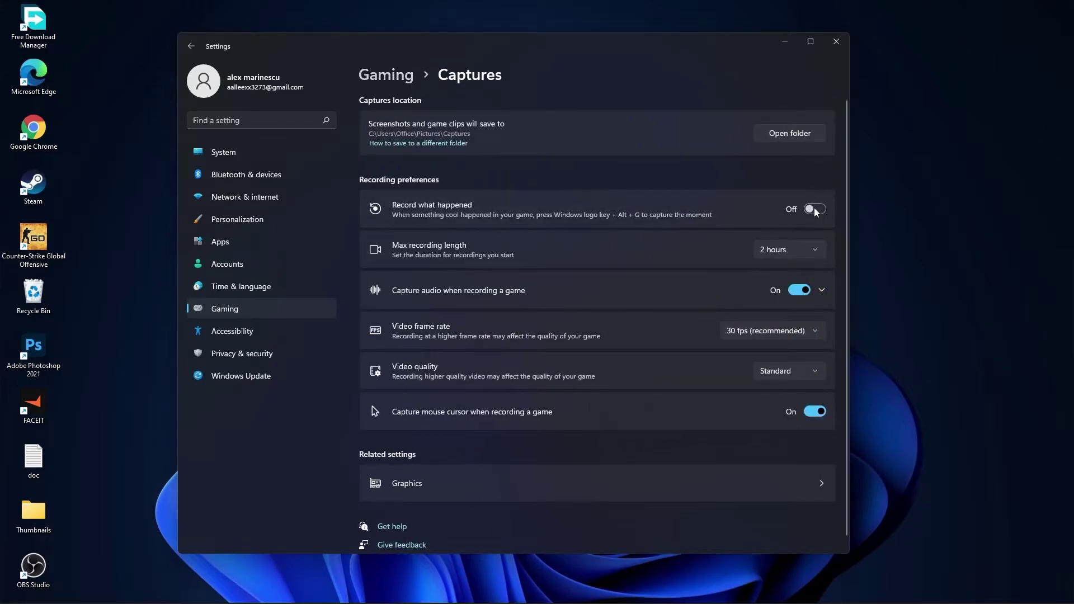
{"action": "left_click", "coordinate": [809, 291]}
{"action": "left_click", "coordinate": [814, 412]}
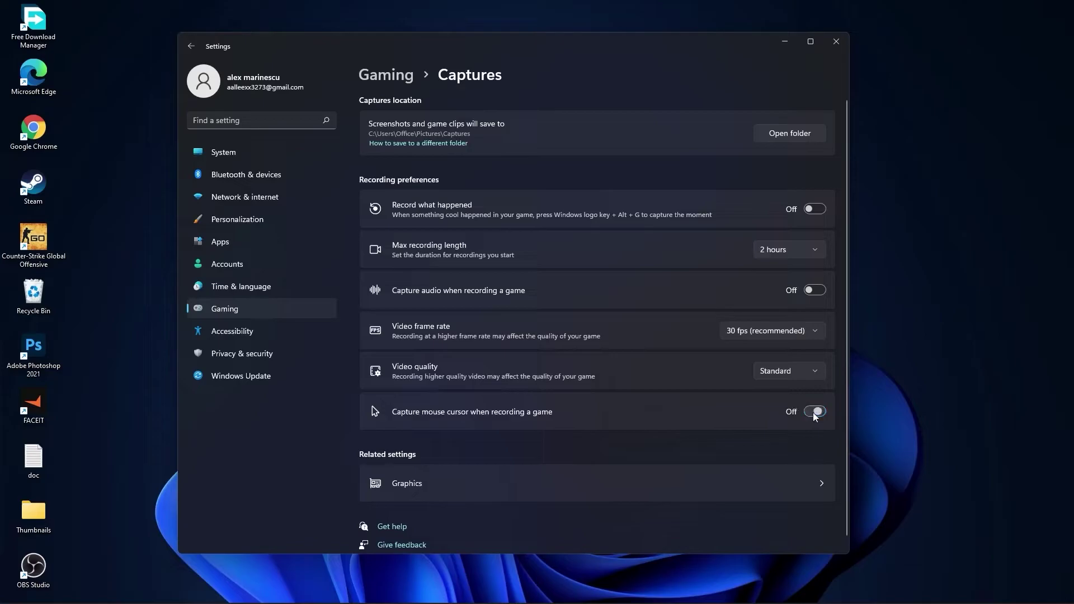
{"action": "left_click", "coordinate": [389, 75]}
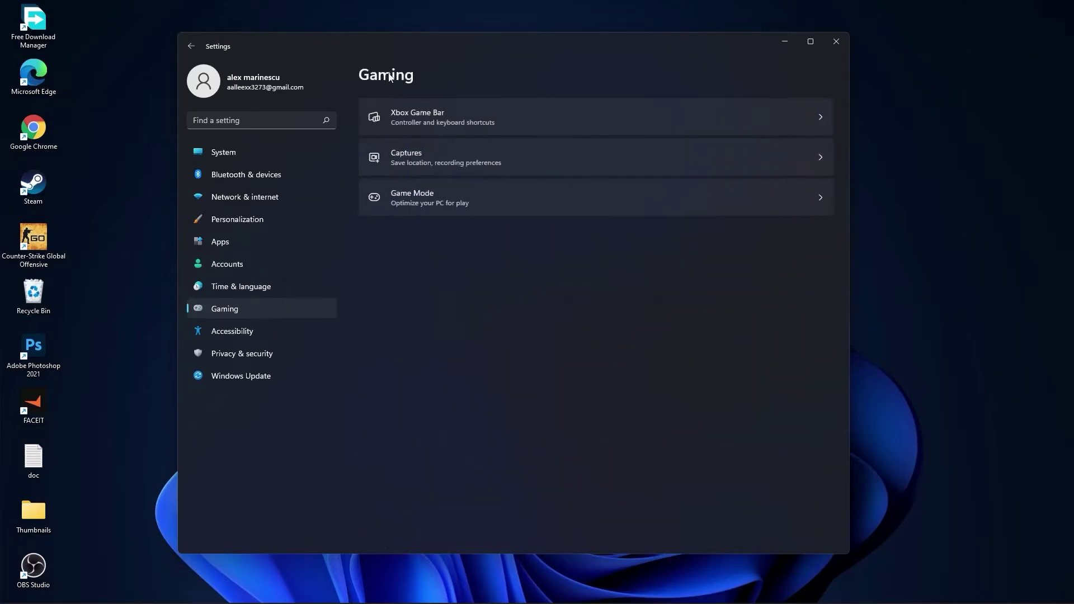
{"action": "left_click", "coordinate": [435, 203]}
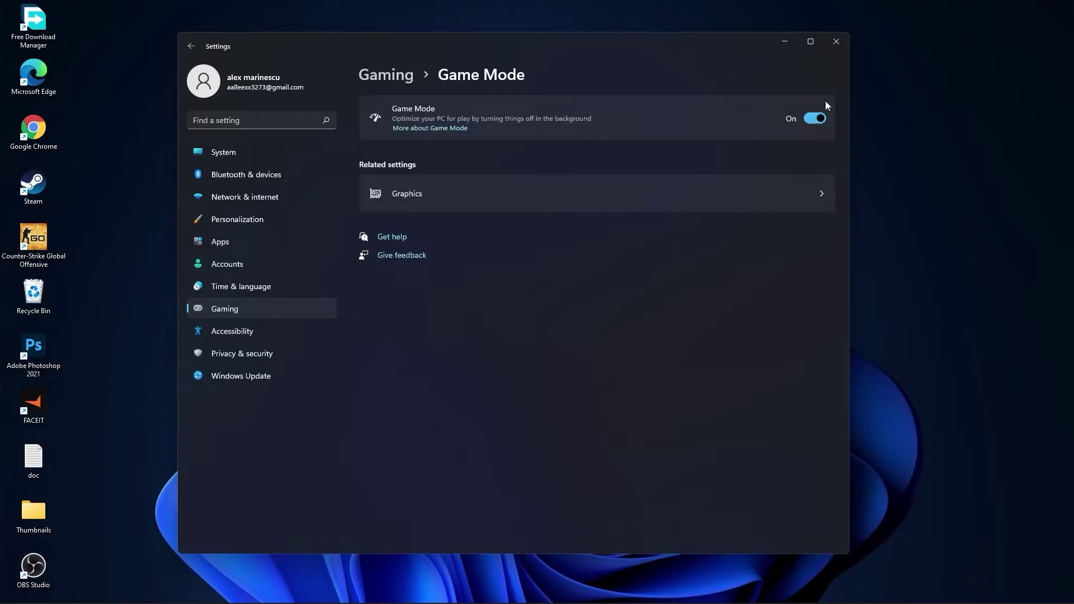
Review the General and Speech pages under Privacy & security
{"action": "key", "text": "alt+Left"}
{"action": "left_click", "coordinate": [235, 355]}
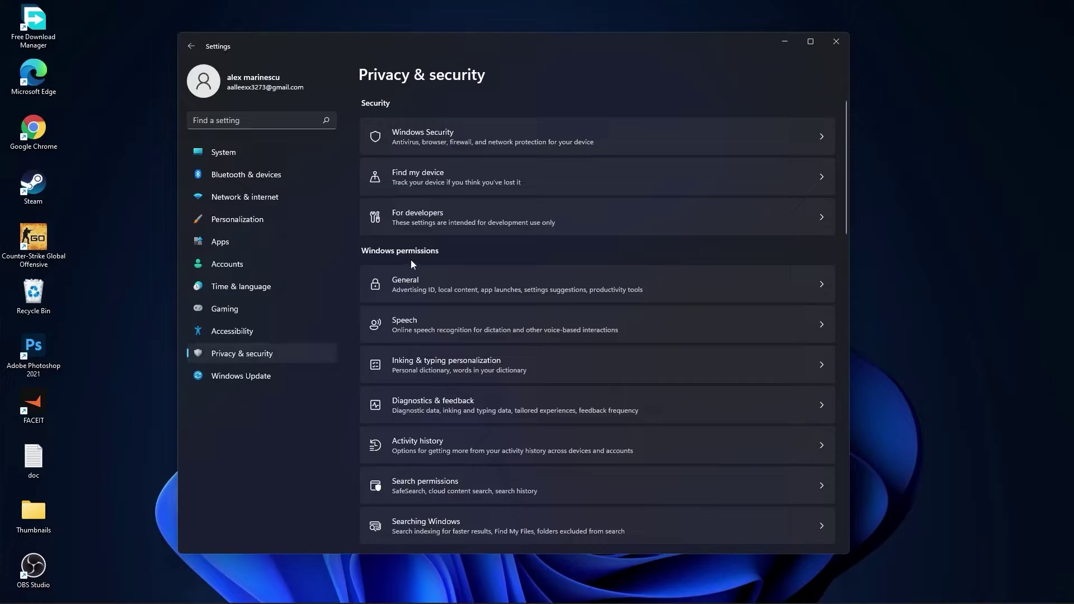
{"action": "left_click", "coordinate": [431, 283]}
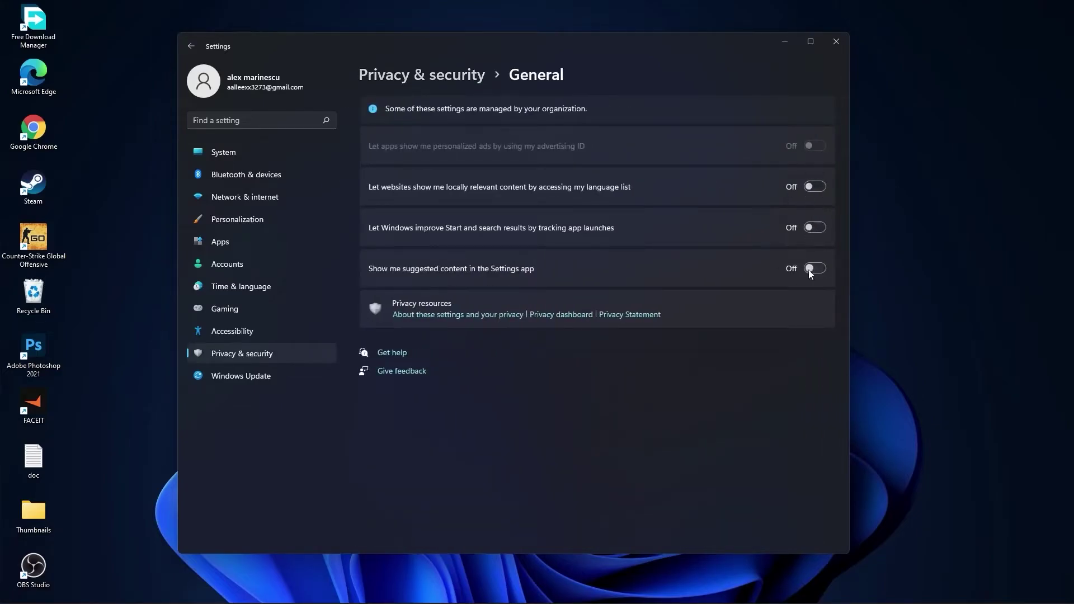
{"action": "left_click", "coordinate": [444, 80]}
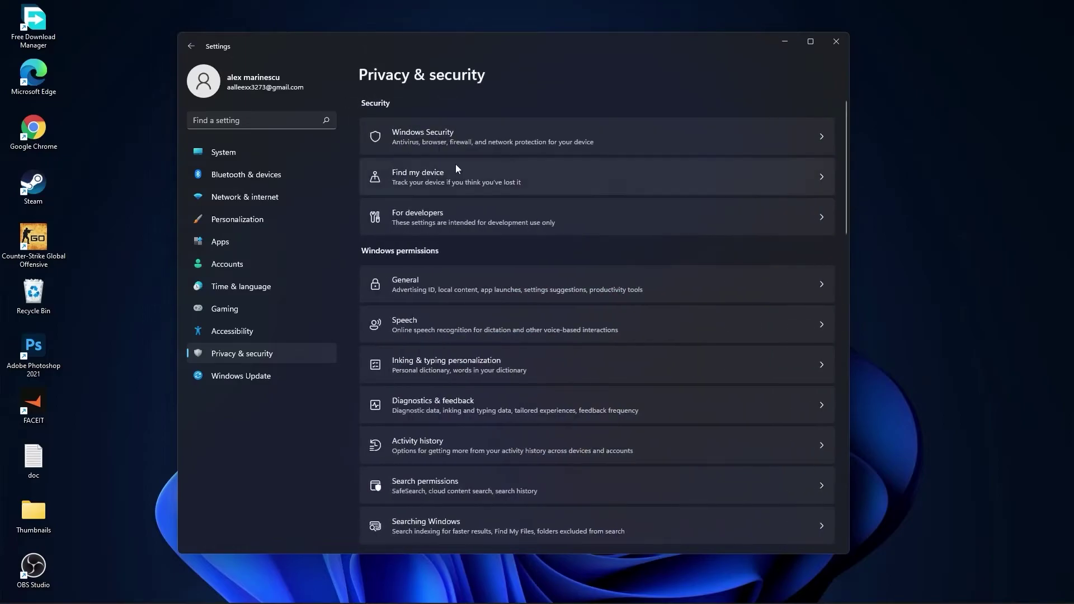
{"action": "left_click", "coordinate": [432, 323]}
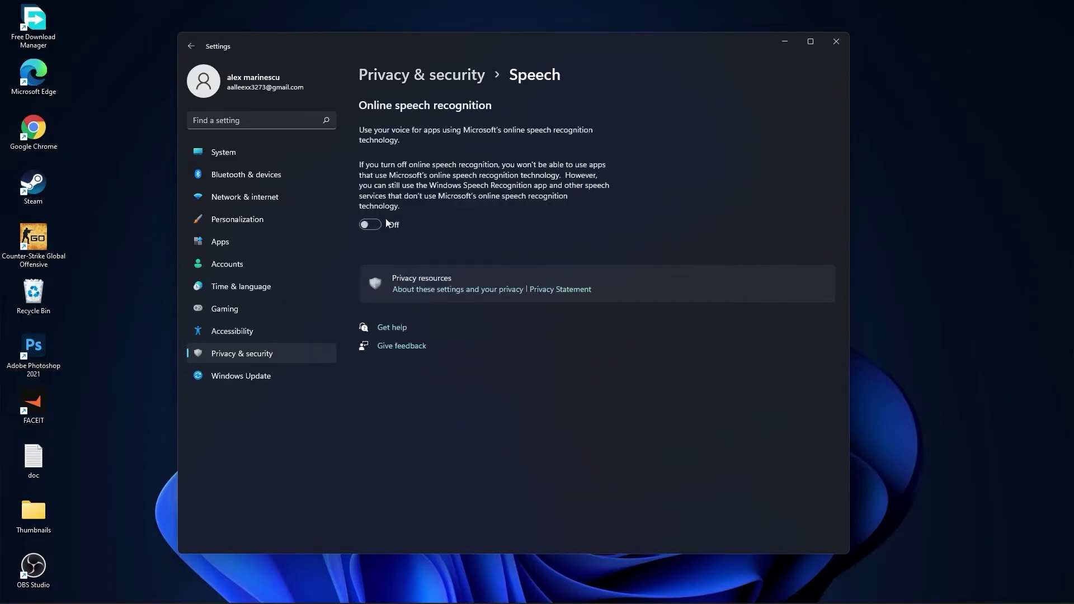
{"action": "left_click", "coordinate": [436, 74]}
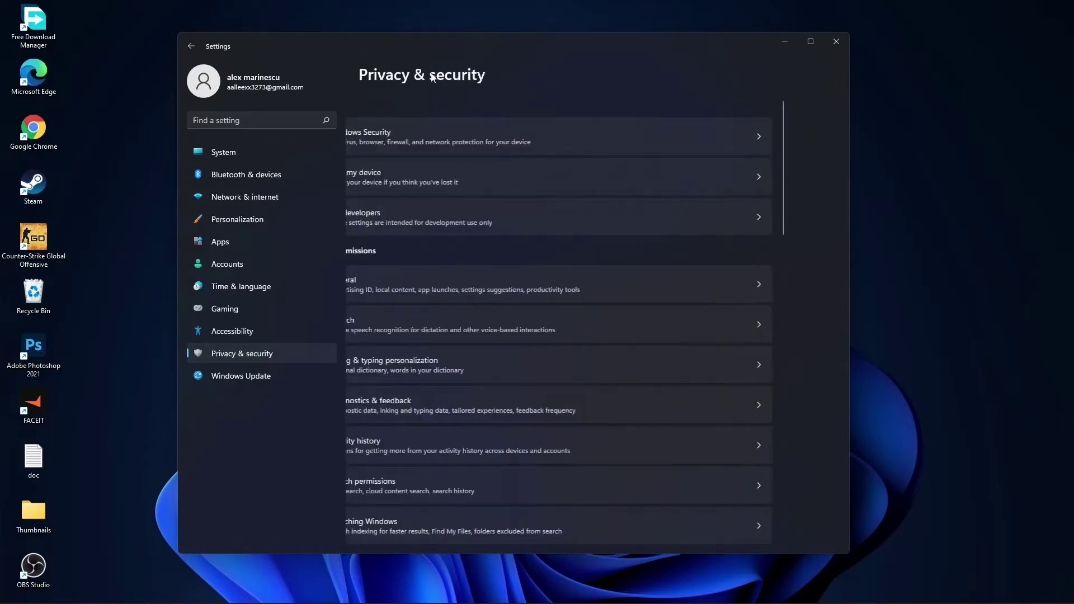
Check the Inking & typing, Diagnostics & feedback, Activity history and Searching Windows privacy pages
{"action": "left_click", "coordinate": [488, 367]}
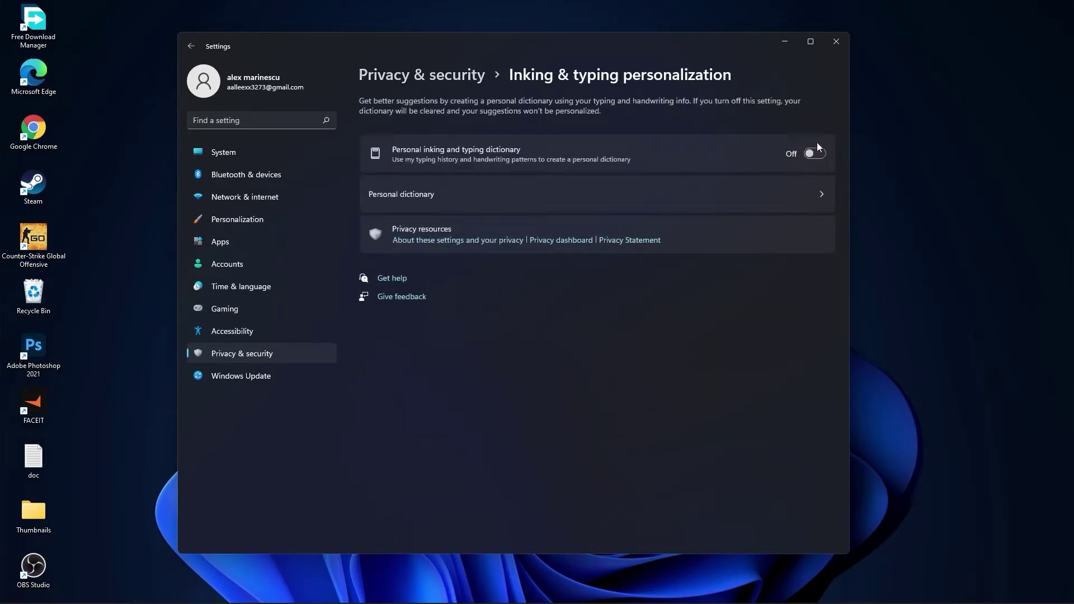
{"action": "left_click", "coordinate": [437, 75]}
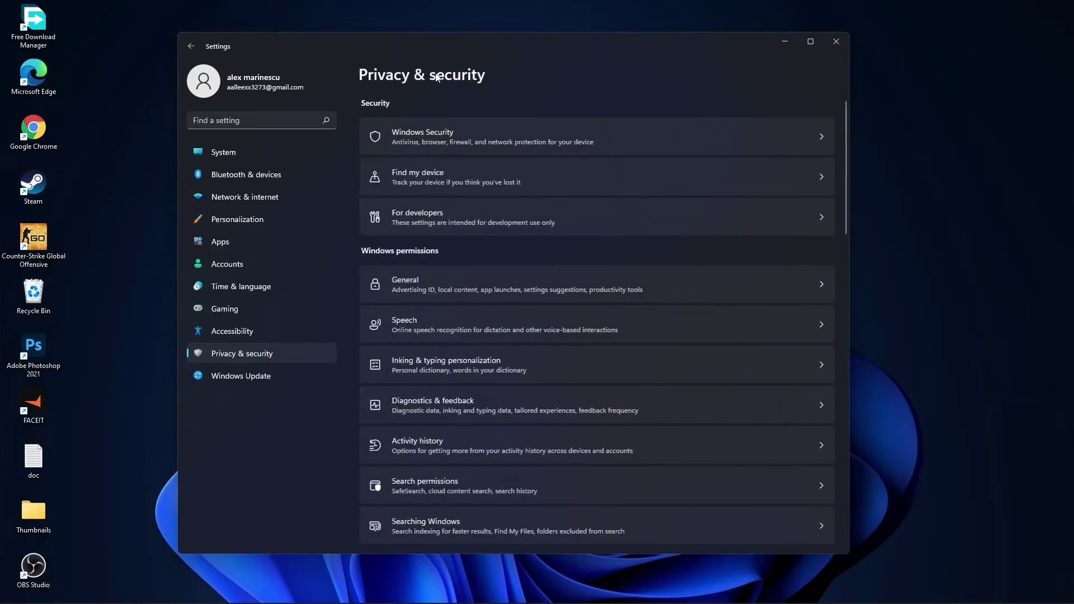
{"action": "left_click", "coordinate": [455, 407]}
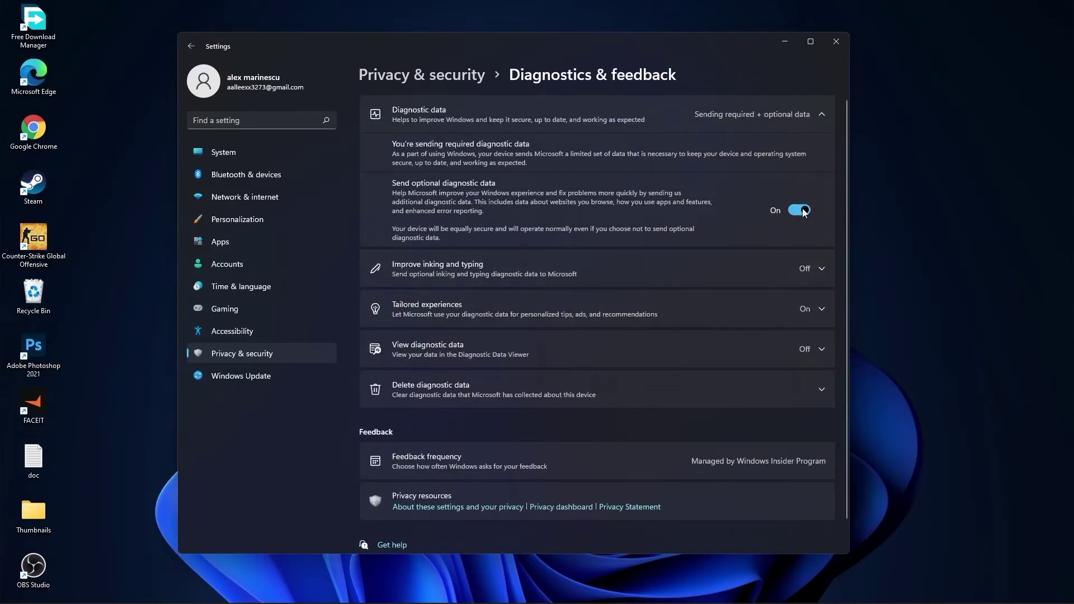
{"action": "left_click", "coordinate": [422, 75]}
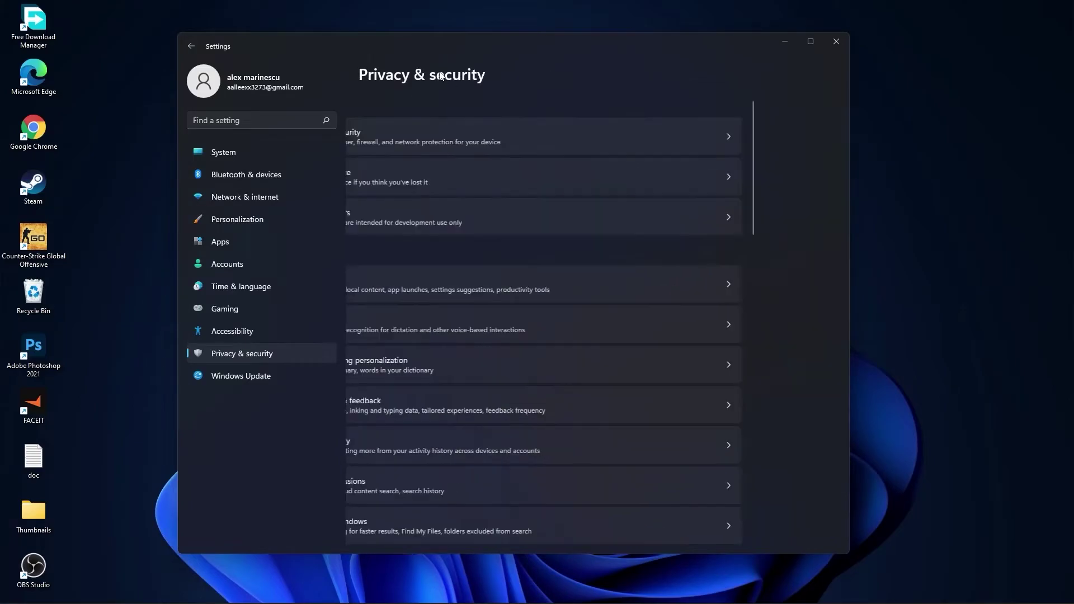
{"action": "left_click", "coordinate": [429, 445]}
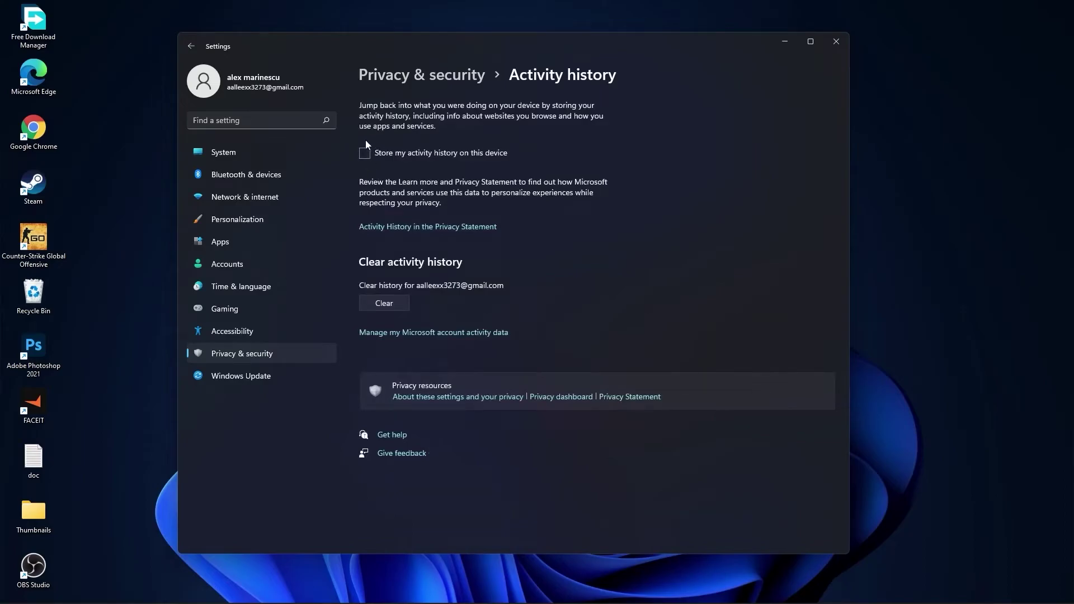
{"action": "left_click", "coordinate": [422, 73]}
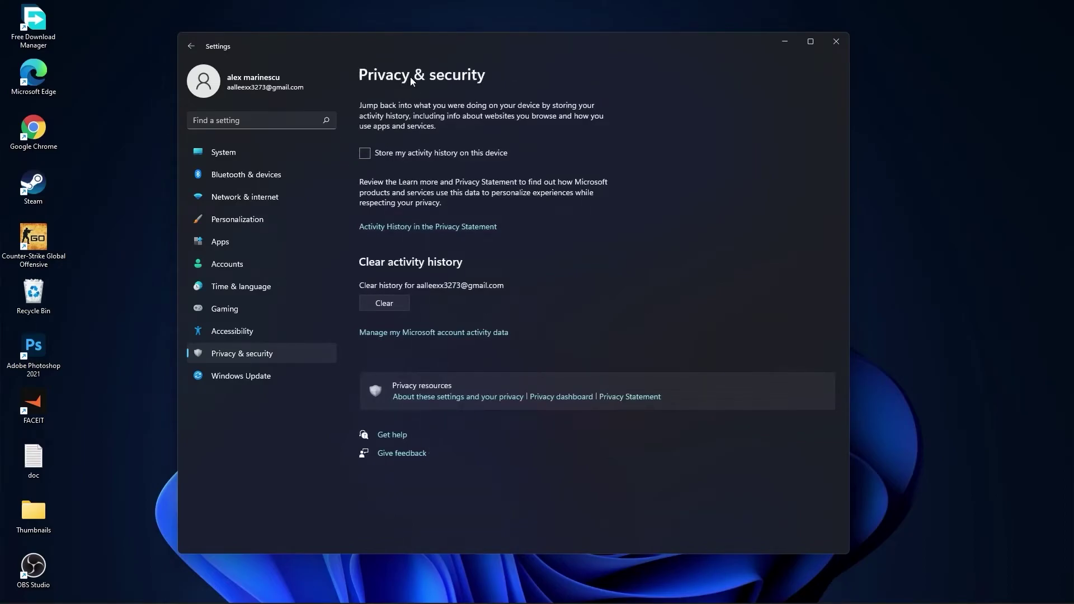
{"action": "scroll", "coordinate": [504, 268], "scroll_direction": "down", "scroll_amount": 5}
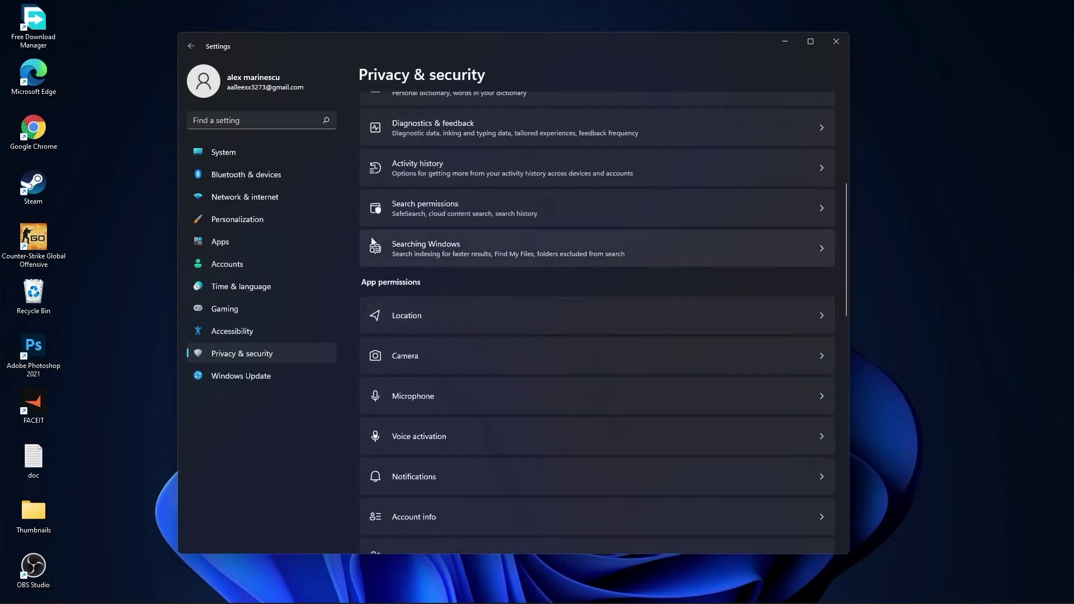
{"action": "left_click", "coordinate": [449, 246]}
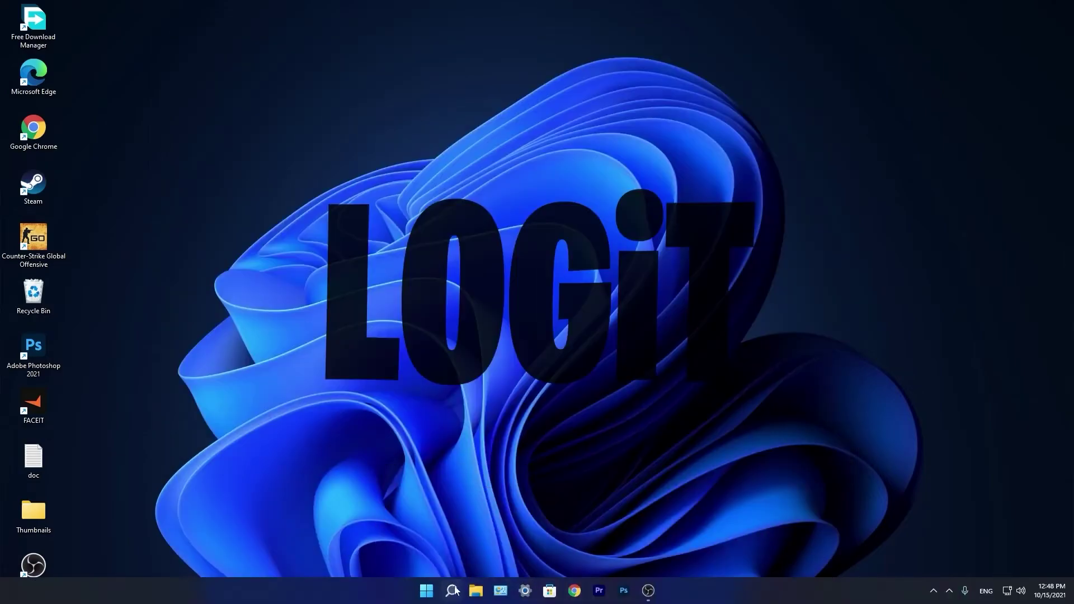
Launch Task Manager from a 'task' search, disable the CCXProcess startup entry, and close it
{"action": "left_click", "coordinate": [452, 592]}
{"action": "type", "text": "task"}
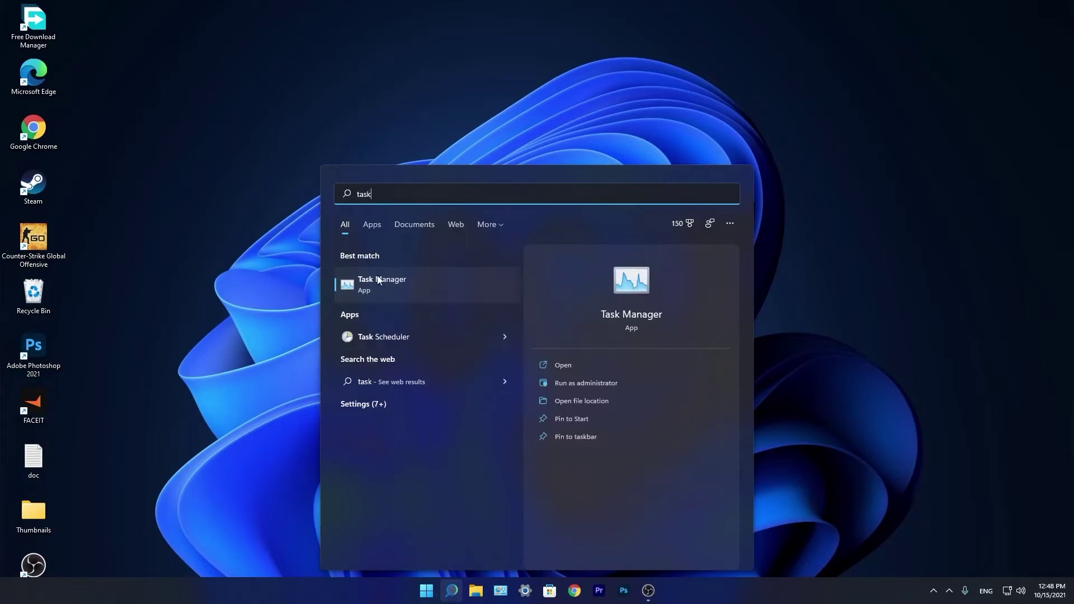
{"action": "left_click", "coordinate": [393, 283]}
{"action": "left_click", "coordinate": [476, 148]}
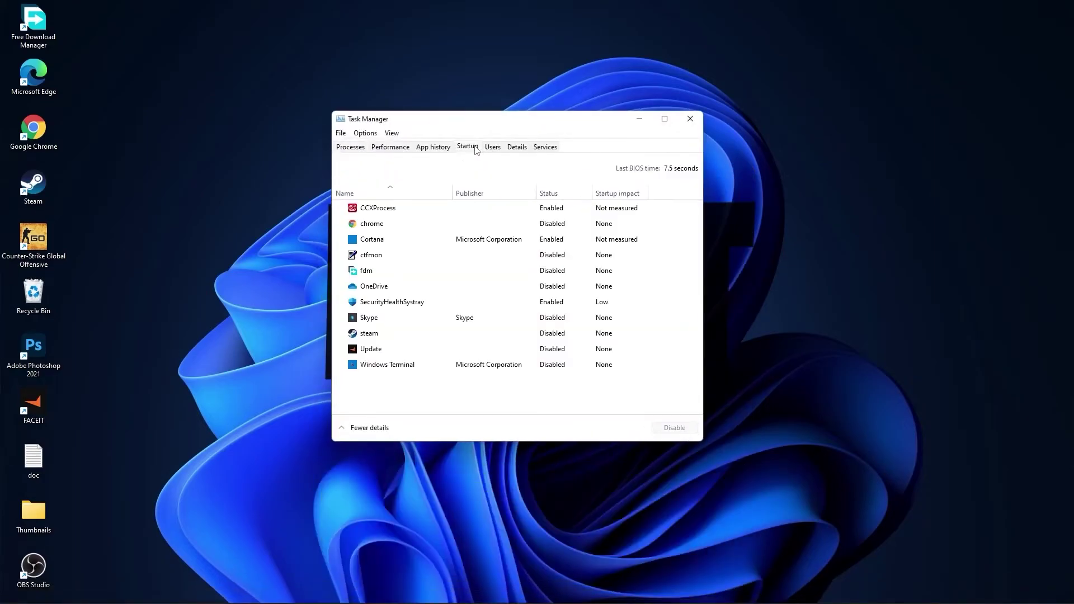
{"action": "right_click", "coordinate": [551, 208]}
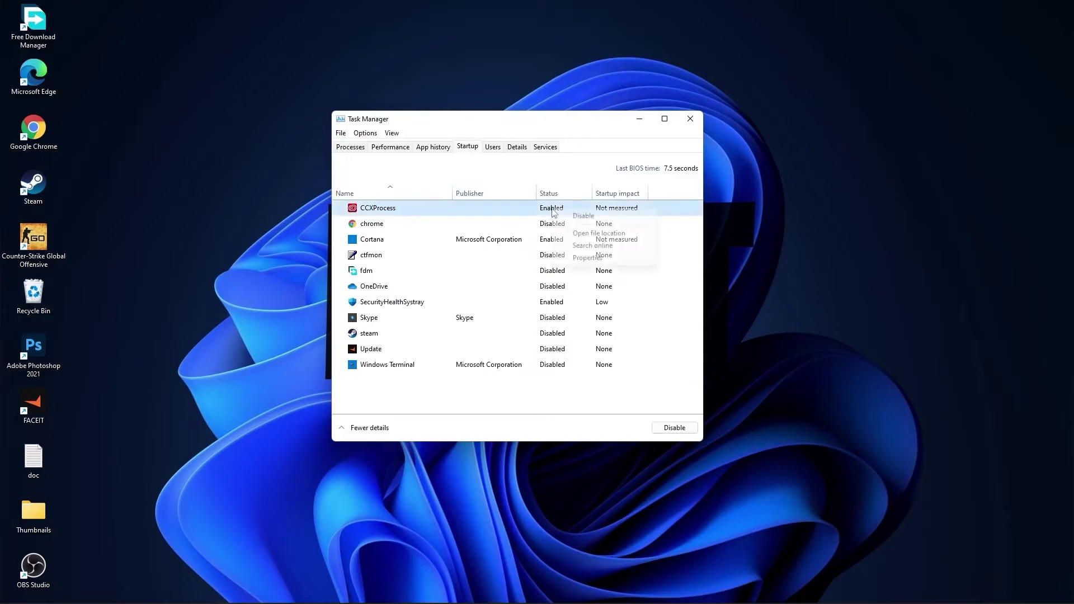
{"action": "left_click", "coordinate": [551, 208]}
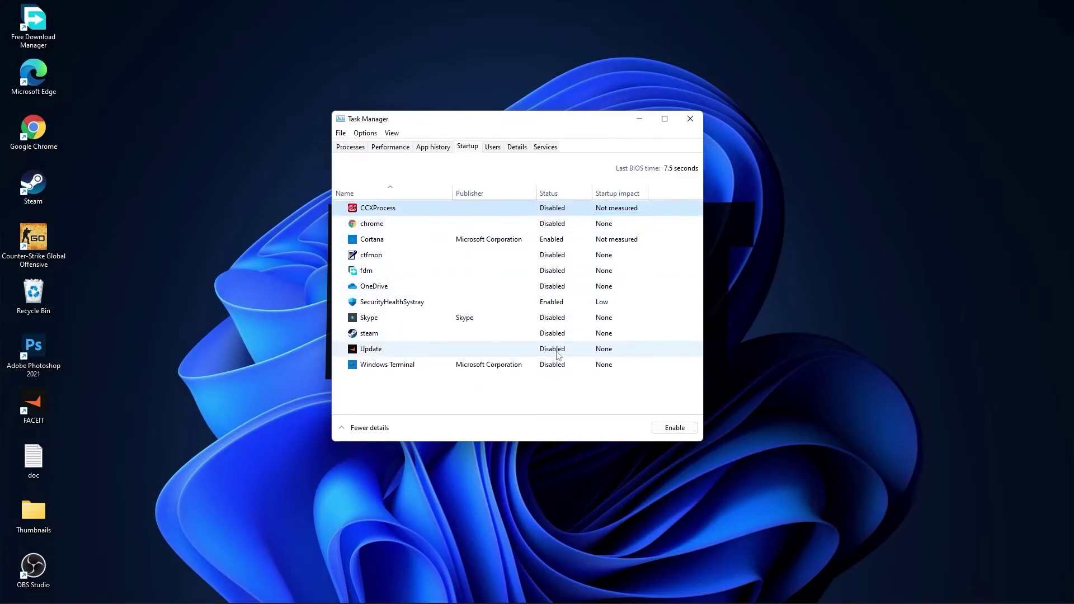
{"action": "left_click", "coordinate": [690, 120]}
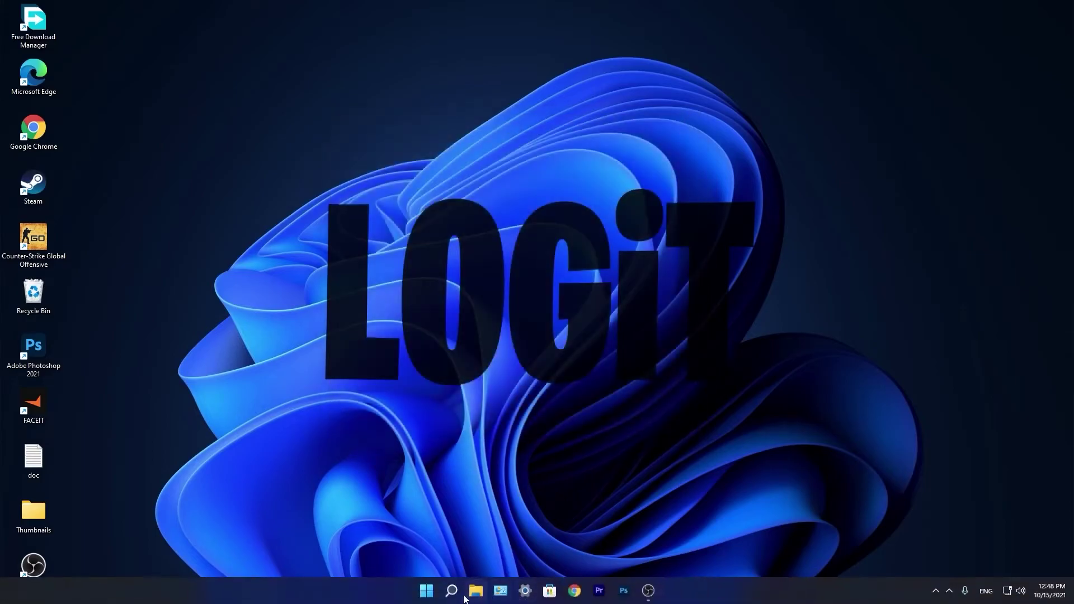
From an 'optimi' search, open Defragment and Optimize Drives, optimize C:, then analyze and optimize HDD (D:)
{"action": "left_click", "coordinate": [452, 591]}
{"action": "type", "text": "optimi"}
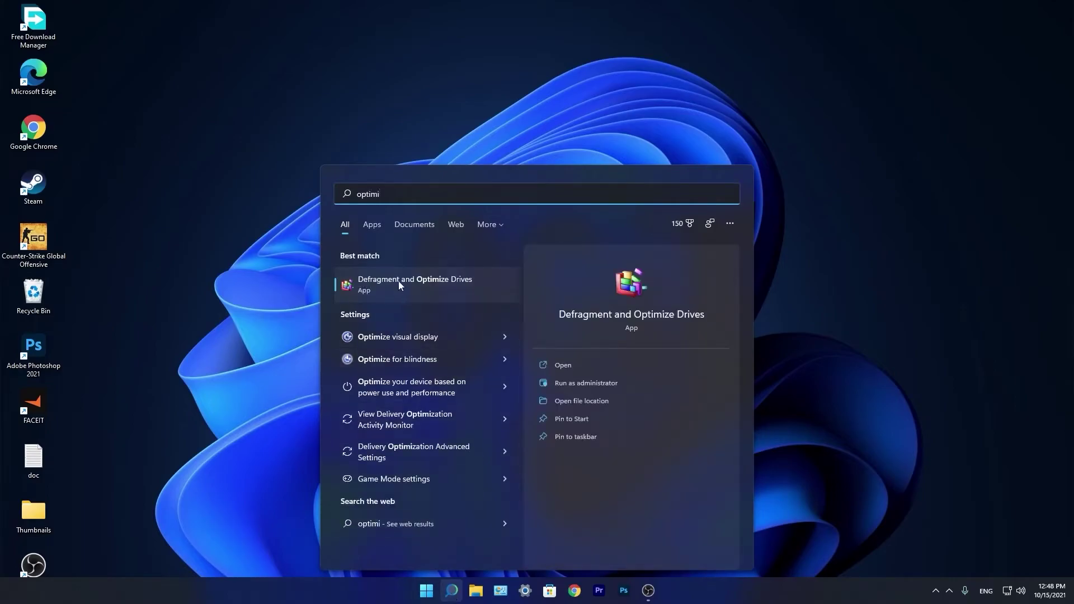
{"action": "left_click", "coordinate": [429, 281]}
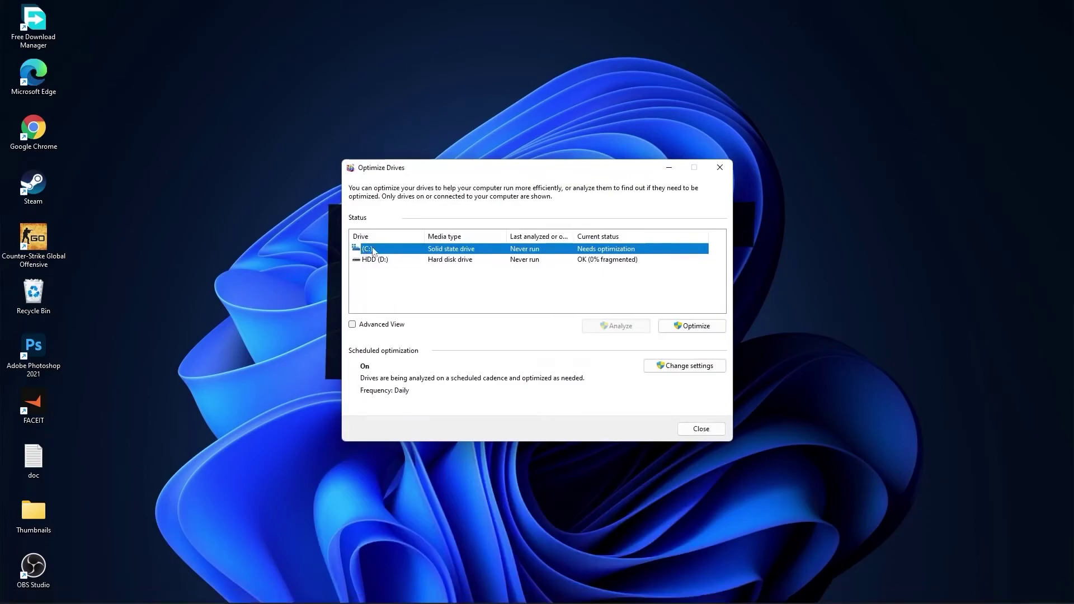
{"action": "left_click", "coordinate": [689, 330]}
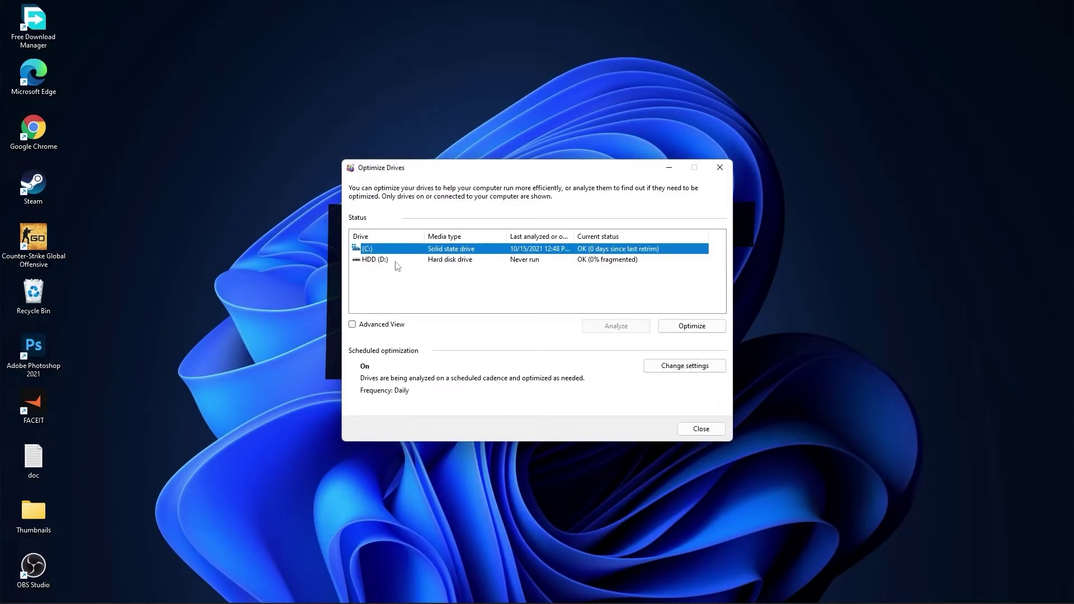
{"action": "left_click", "coordinate": [358, 261]}
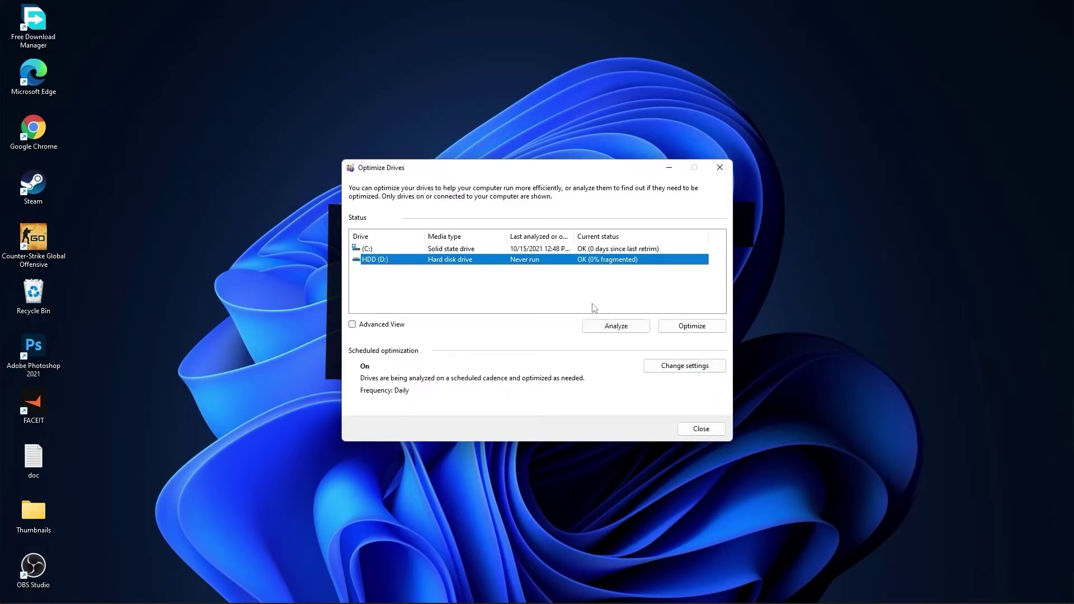
{"action": "left_click", "coordinate": [617, 330]}
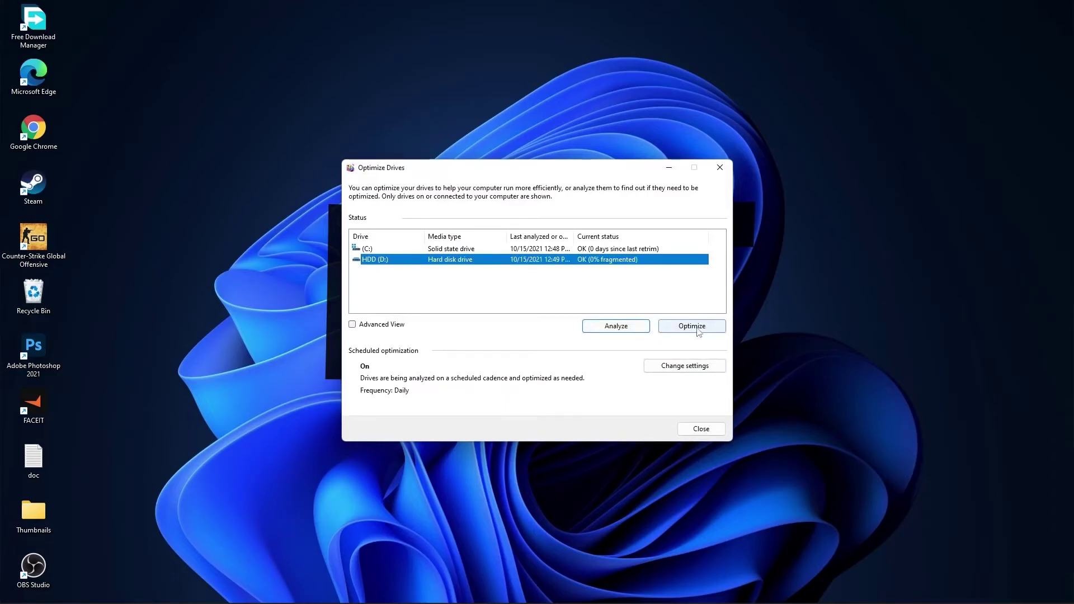
{"action": "left_click", "coordinate": [693, 327]}
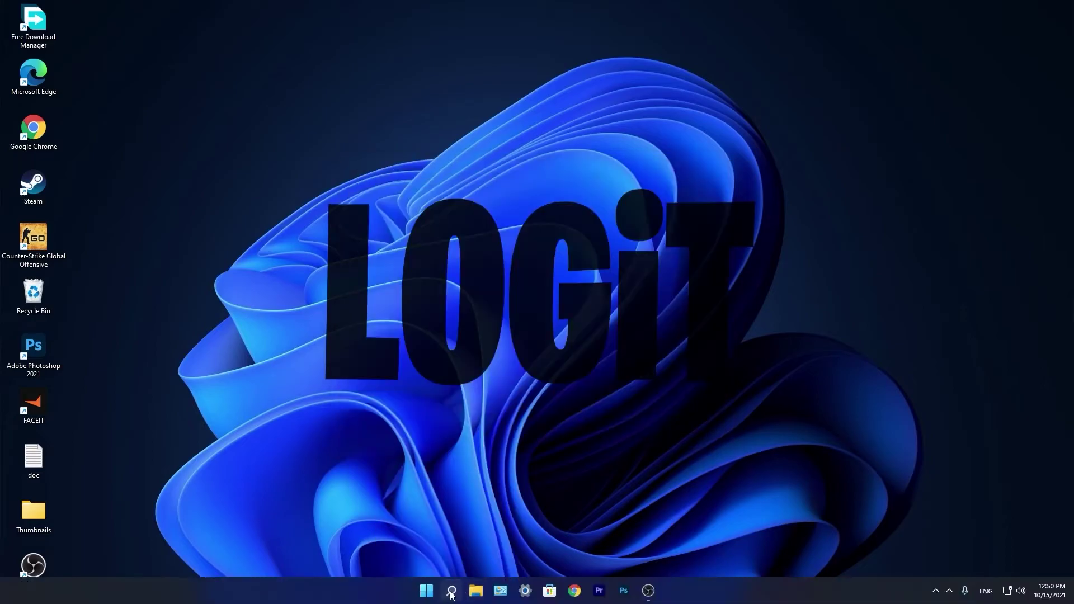
Open the Windows Temp folder through Run, grant access, and select all its files
{"action": "left_click", "coordinate": [452, 592]}
{"action": "type", "text": "run"}
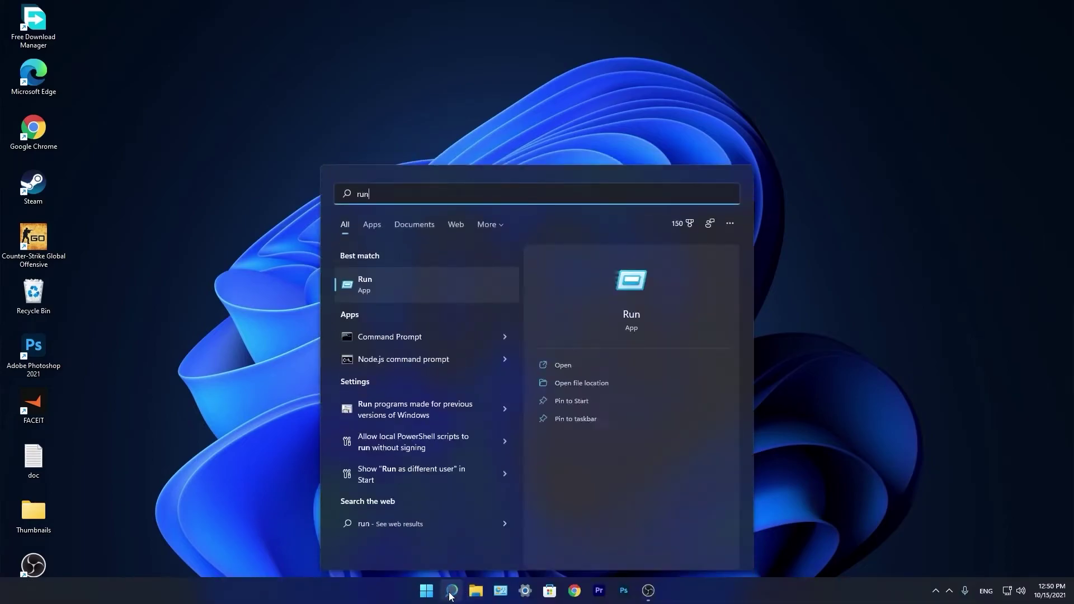
{"action": "left_click", "coordinate": [369, 283]}
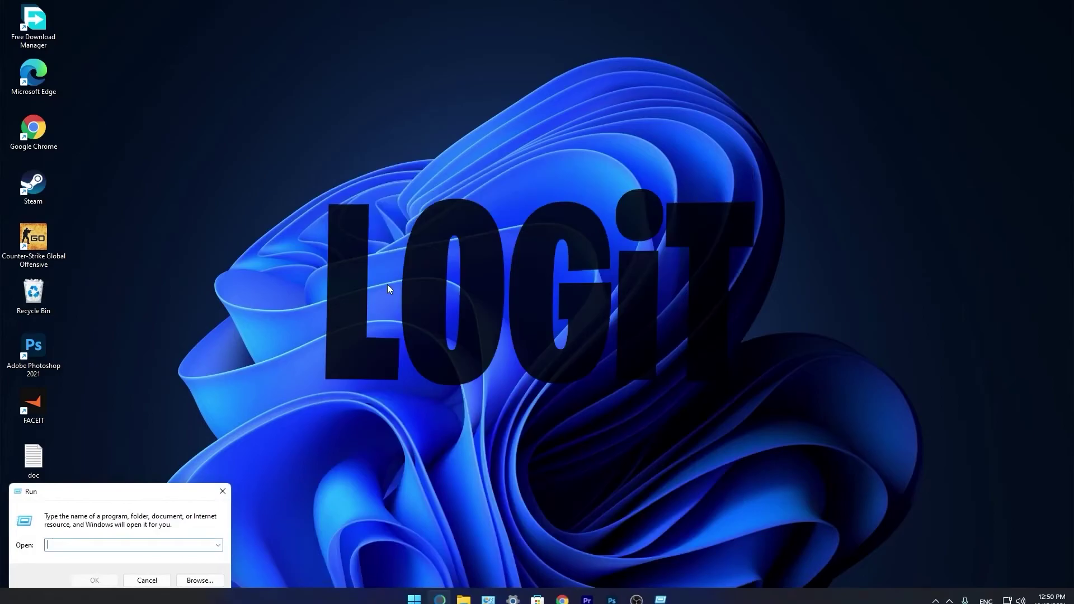
{"action": "type", "text": "temp"}
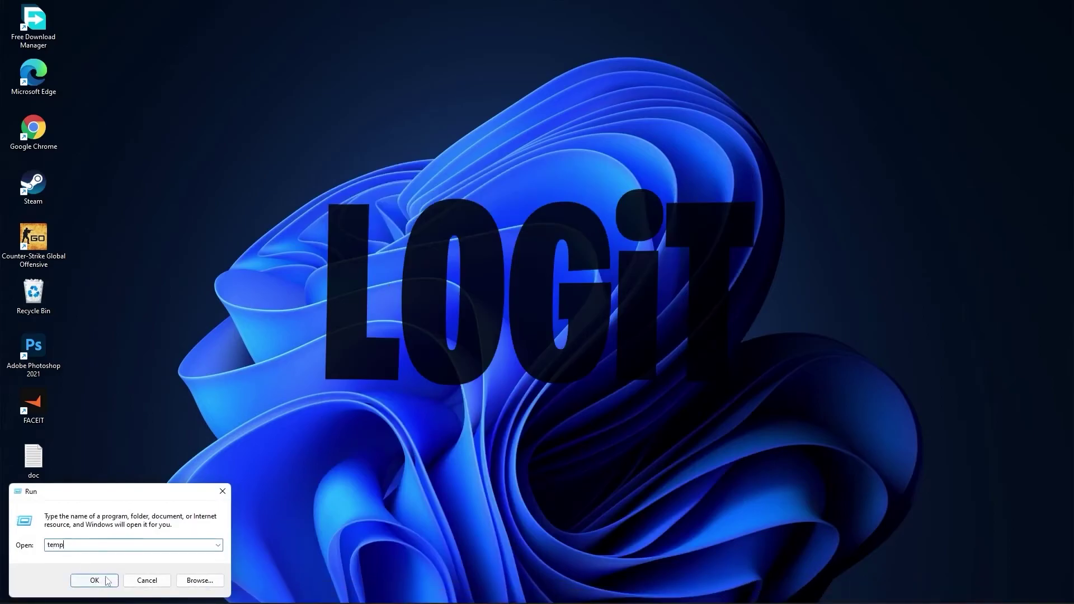
{"action": "left_click", "coordinate": [98, 580]}
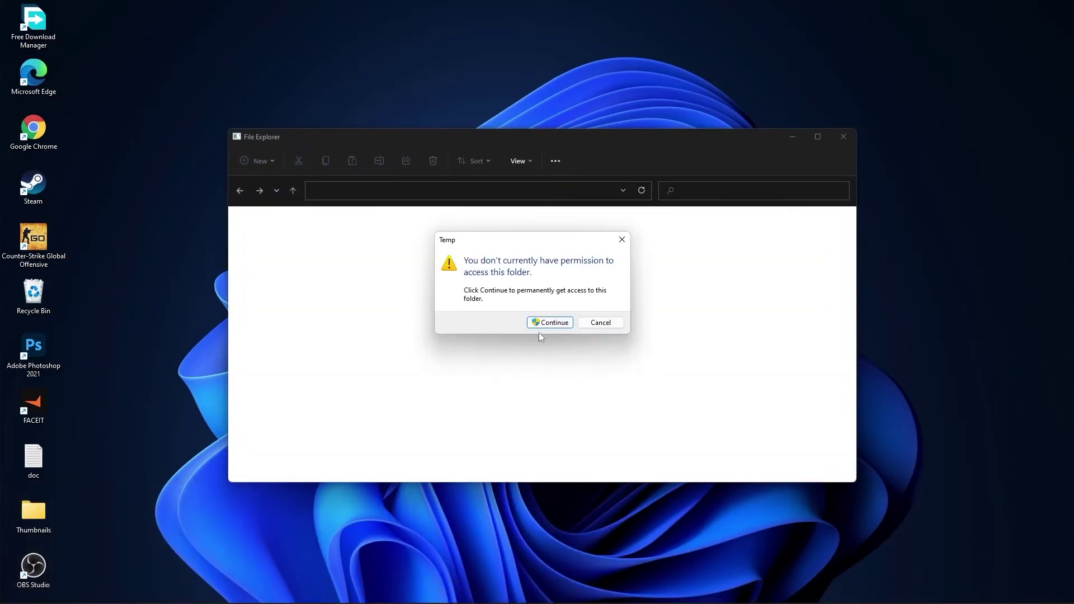
{"action": "left_click", "coordinate": [552, 323]}
{"action": "left_click_drag", "start_coordinate": [644, 407], "coordinate": [404, 233]}
{"action": "right_click", "coordinate": [405, 232]}
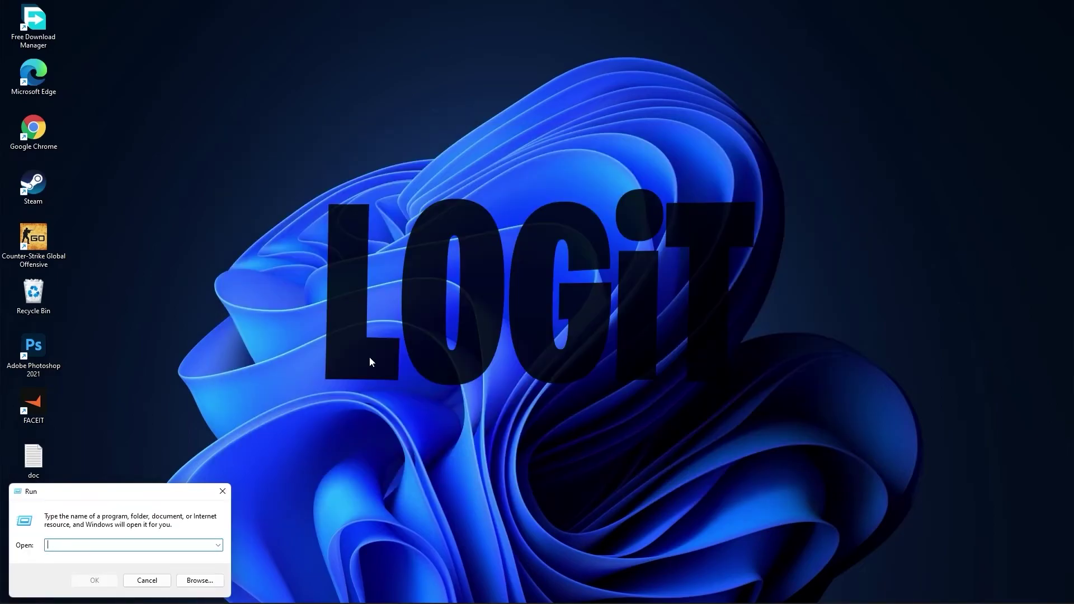
Open %temp% and delete every item in the local Temp folder
{"action": "type", "text": "%temp%"}
{"action": "left_click", "coordinate": [95, 580]}
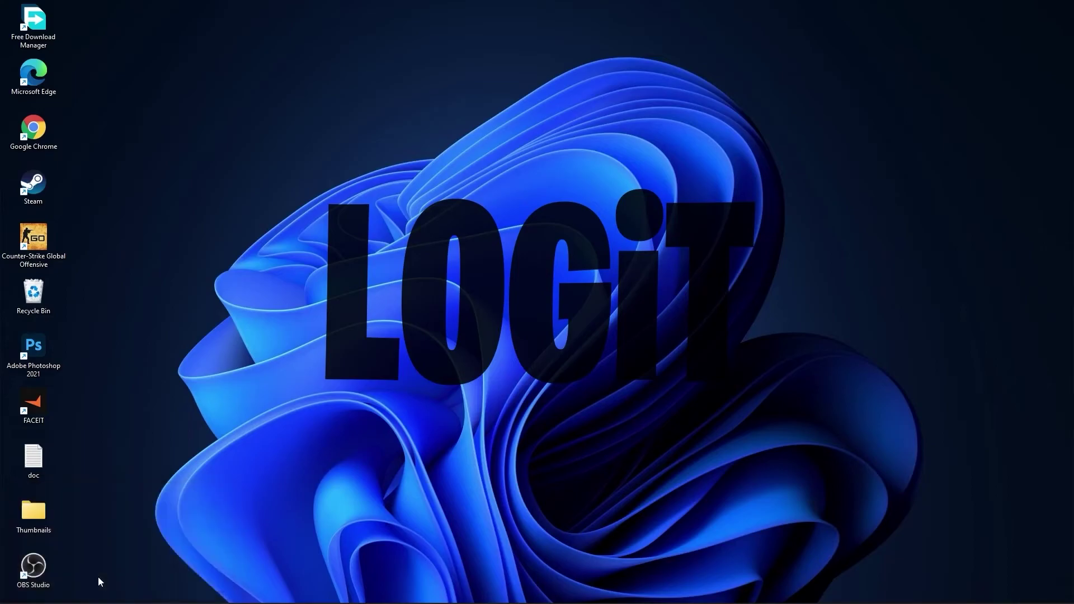
{"action": "left_click_drag", "start_coordinate": [600, 414], "coordinate": [424, 233]}
{"action": "right_click", "coordinate": [425, 239]}
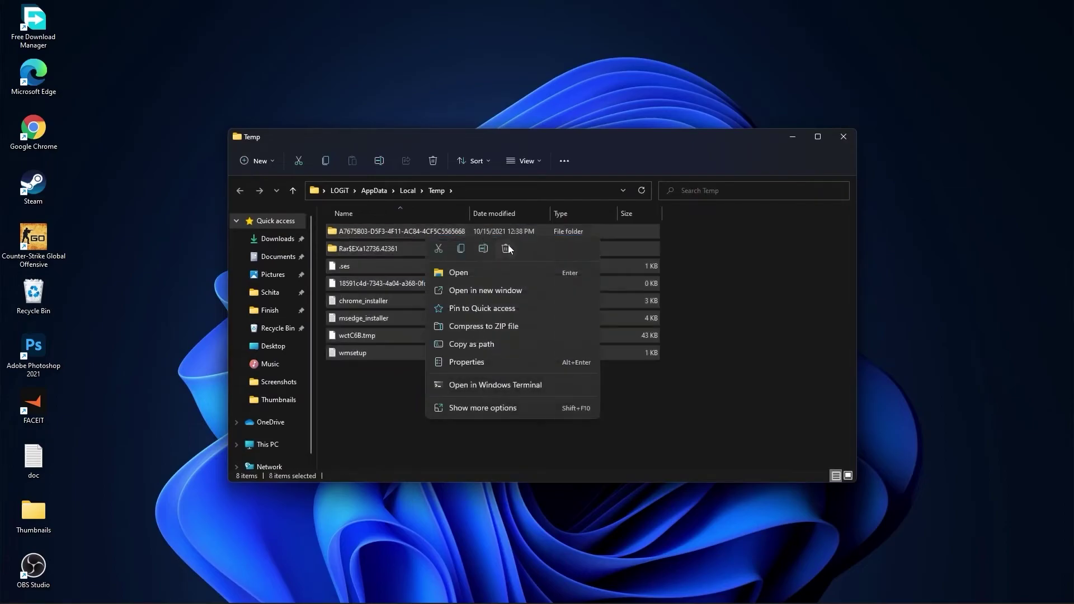
{"action": "left_click", "coordinate": [506, 248]}
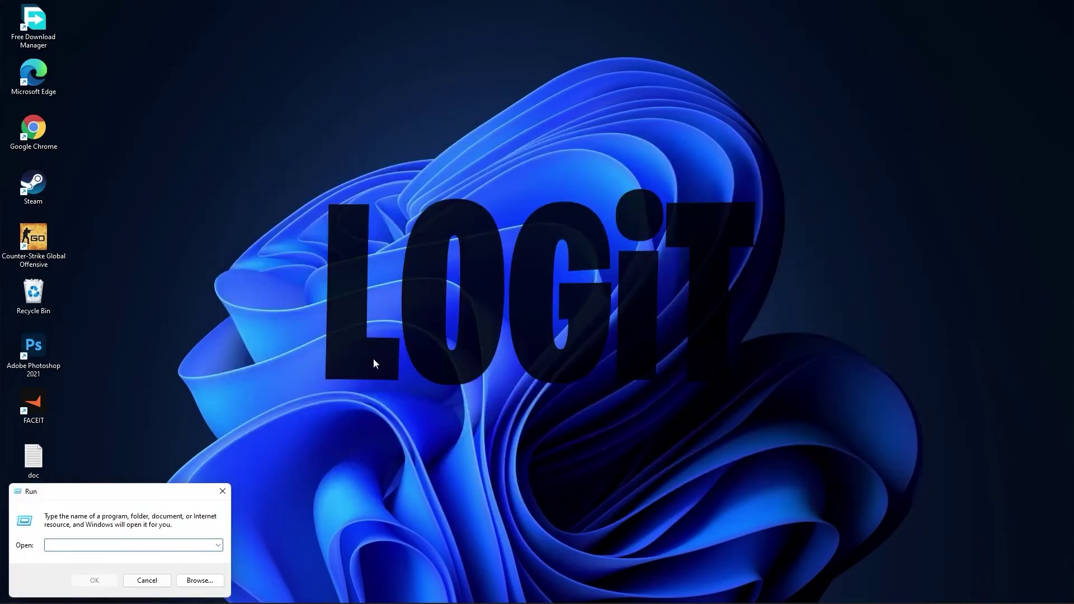
Open the Prefetch folder, grant access, and delete all 139 files
{"action": "type", "text": "prefetch"}
{"action": "left_click", "coordinate": [92, 582]}
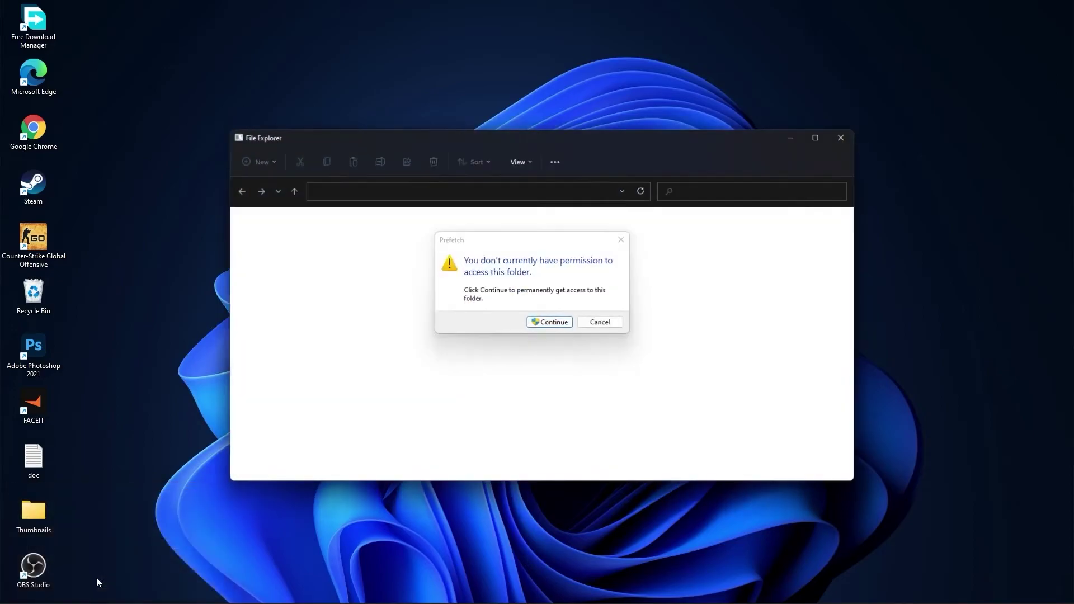
{"action": "left_click", "coordinate": [554, 322]}
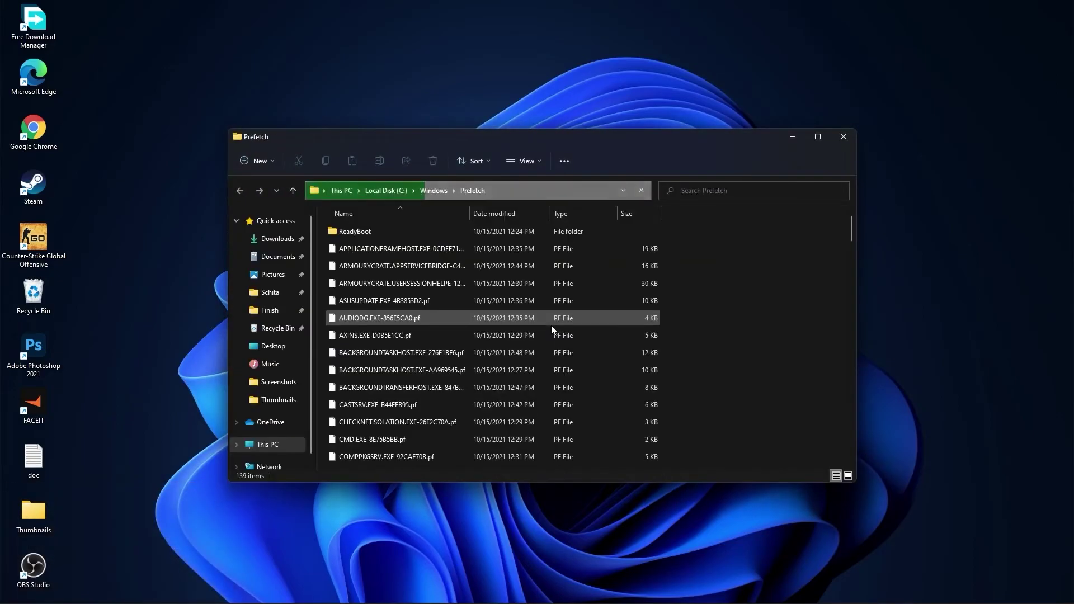
{"action": "left_click_drag", "start_coordinate": [688, 229], "coordinate": [542, 456]}
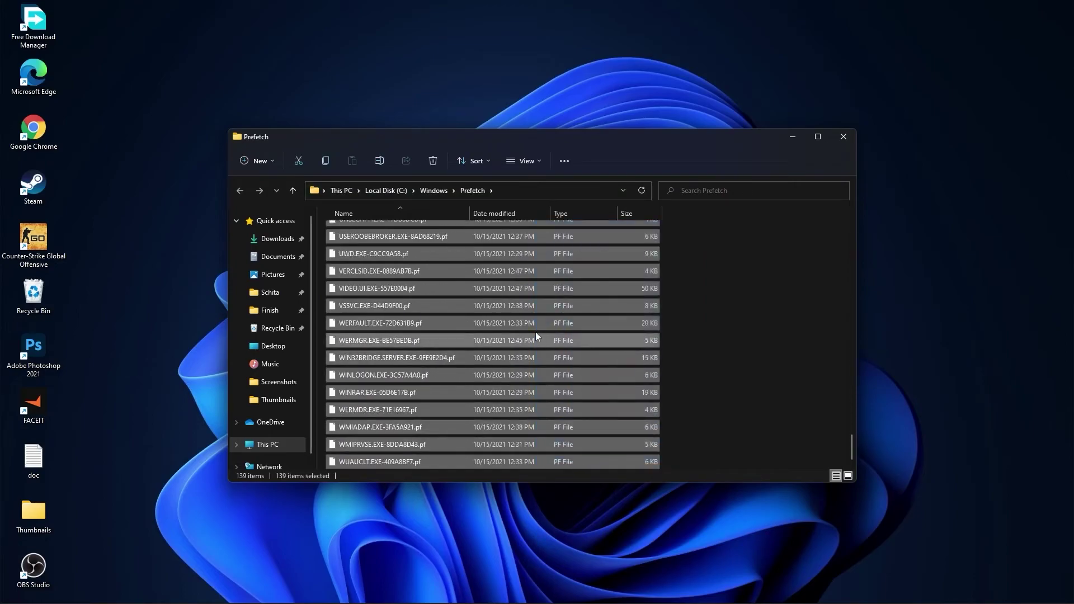
{"action": "right_click", "coordinate": [540, 270]}
{"action": "left_click", "coordinate": [622, 284]}
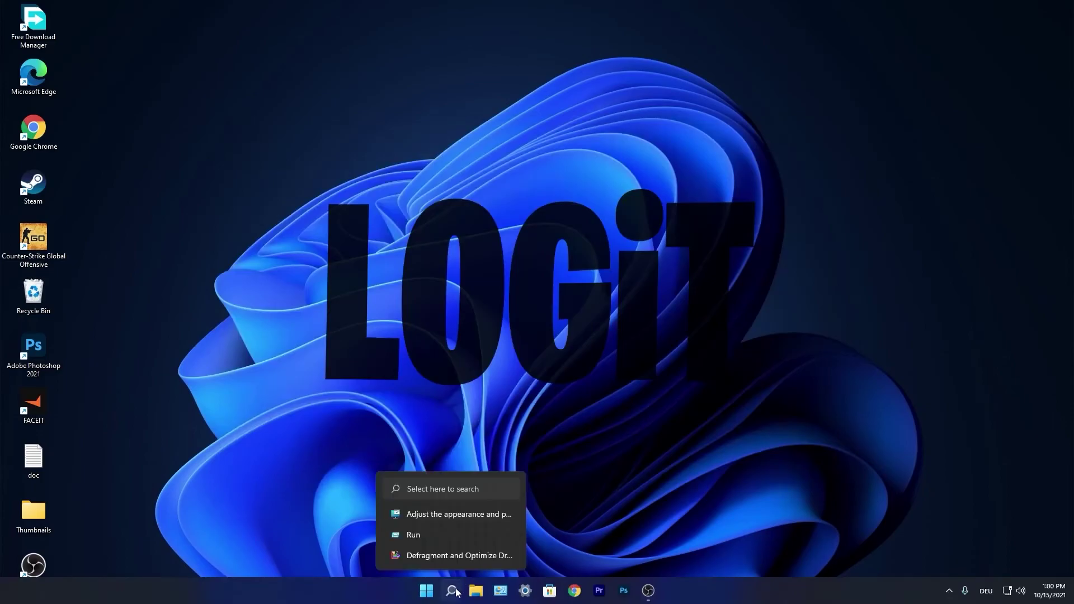
Set visual effects to best performance, keeping only smooth screen-font edges and thumbnails instead of icons
{"action": "left_click", "coordinate": [456, 593]}
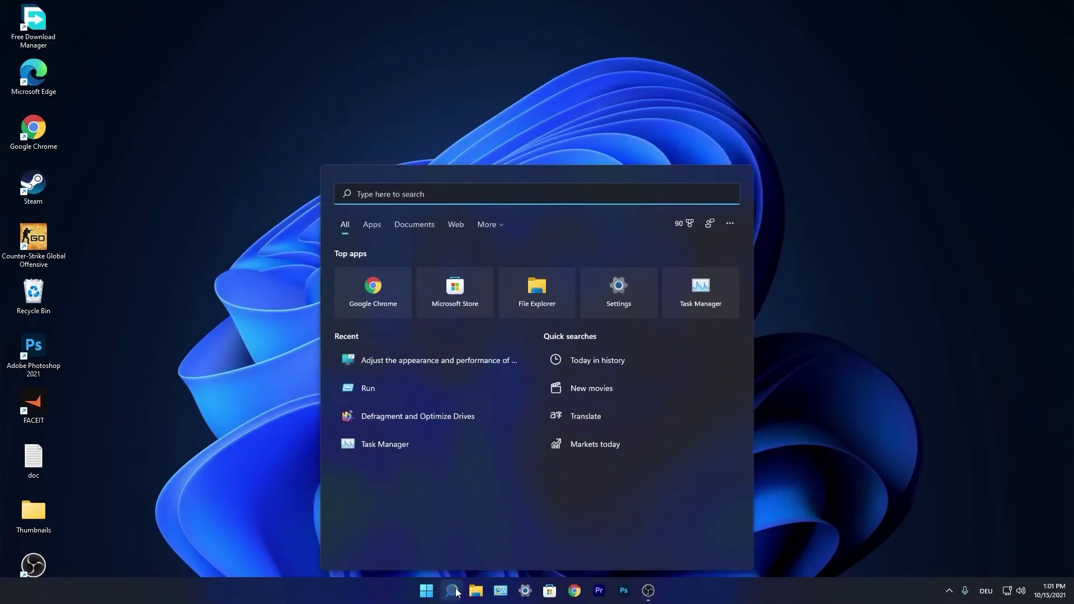
{"action": "type", "text": "performanc"}
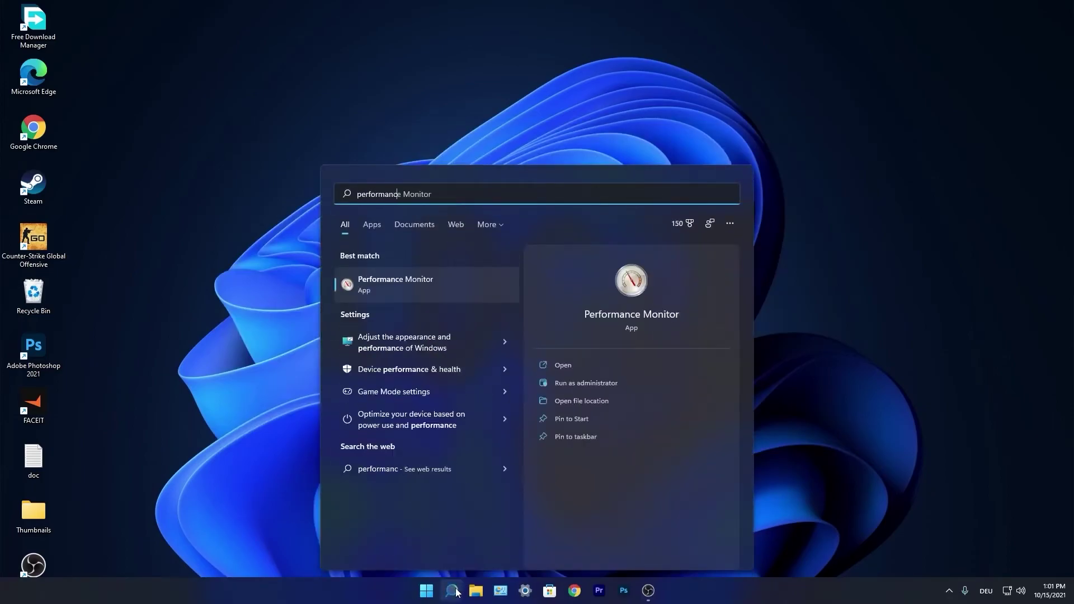
{"action": "type", "text": "e"}
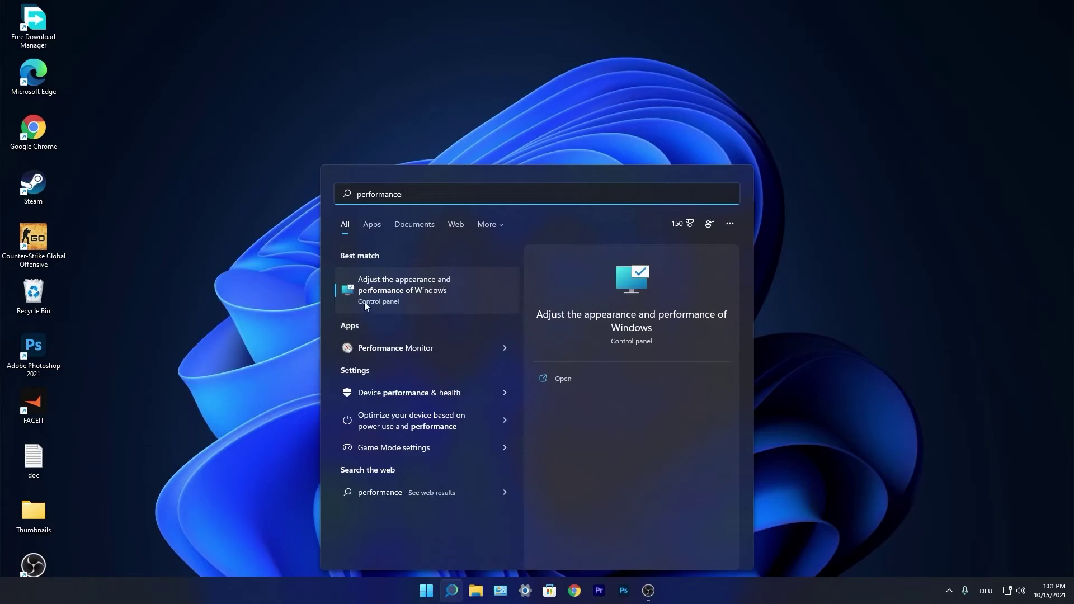
{"action": "left_click", "coordinate": [409, 291]}
{"action": "left_click_drag", "start_coordinate": [164, 68], "coordinate": [523, 143]}
{"action": "left_click", "coordinate": [436, 227]}
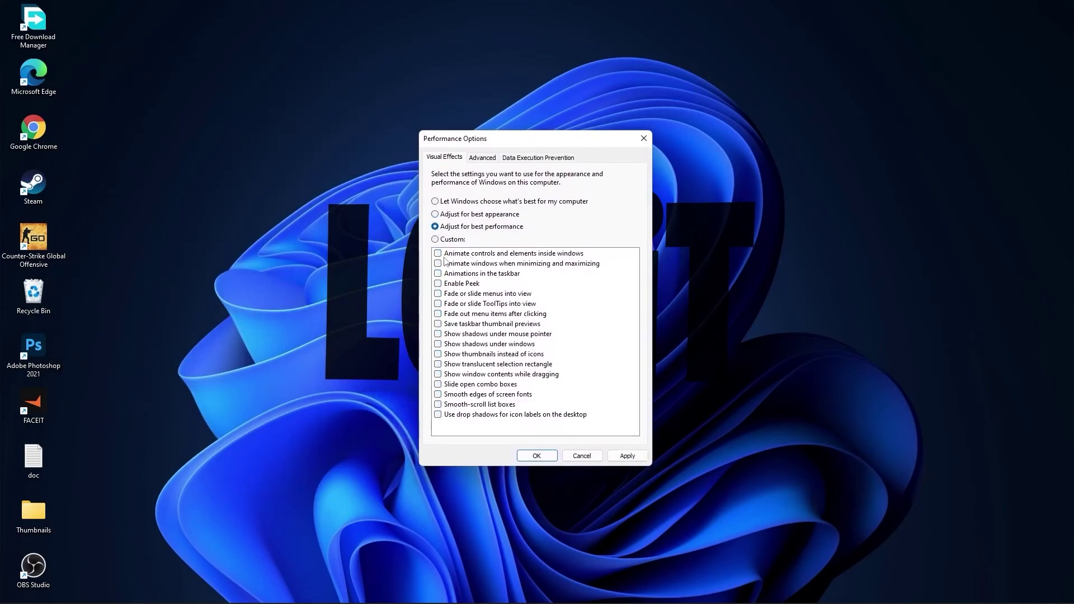
{"action": "left_click", "coordinate": [434, 240]}
{"action": "left_click", "coordinate": [439, 395]}
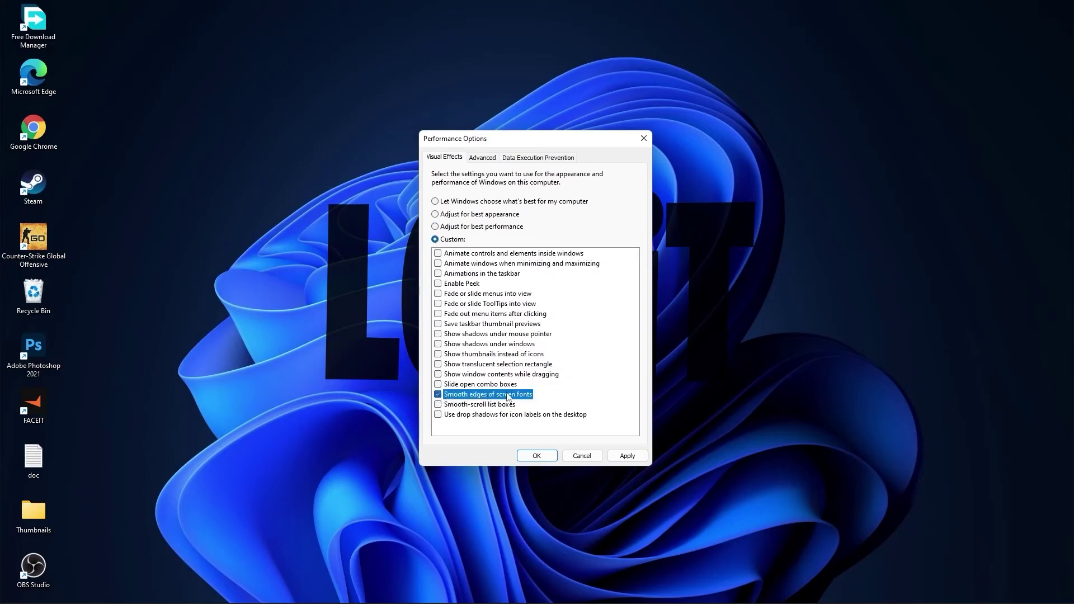
{"action": "left_click", "coordinate": [438, 355]}
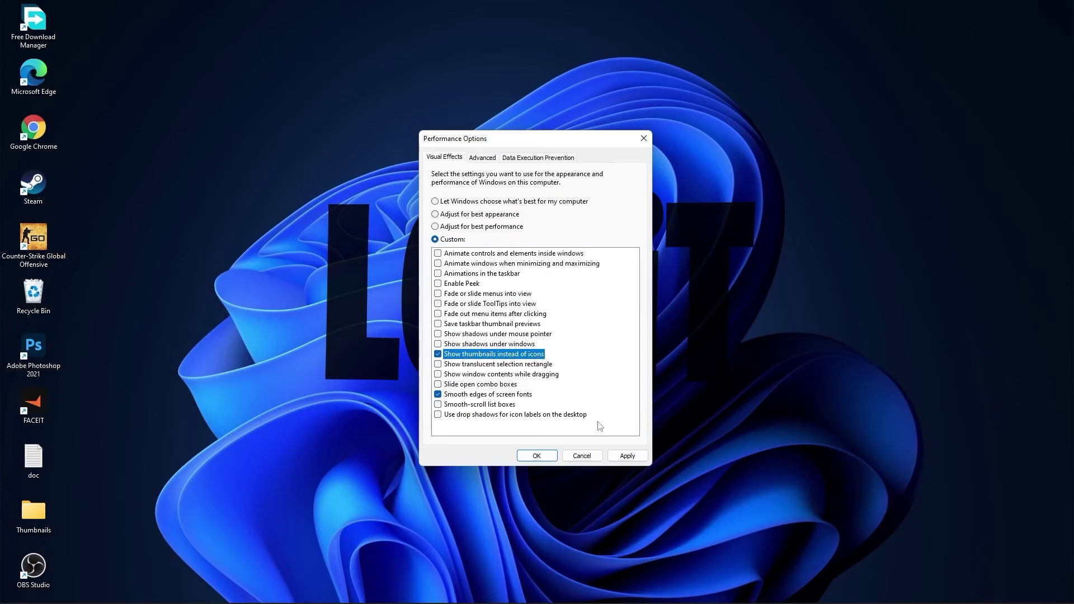
{"action": "left_click", "coordinate": [628, 456]}
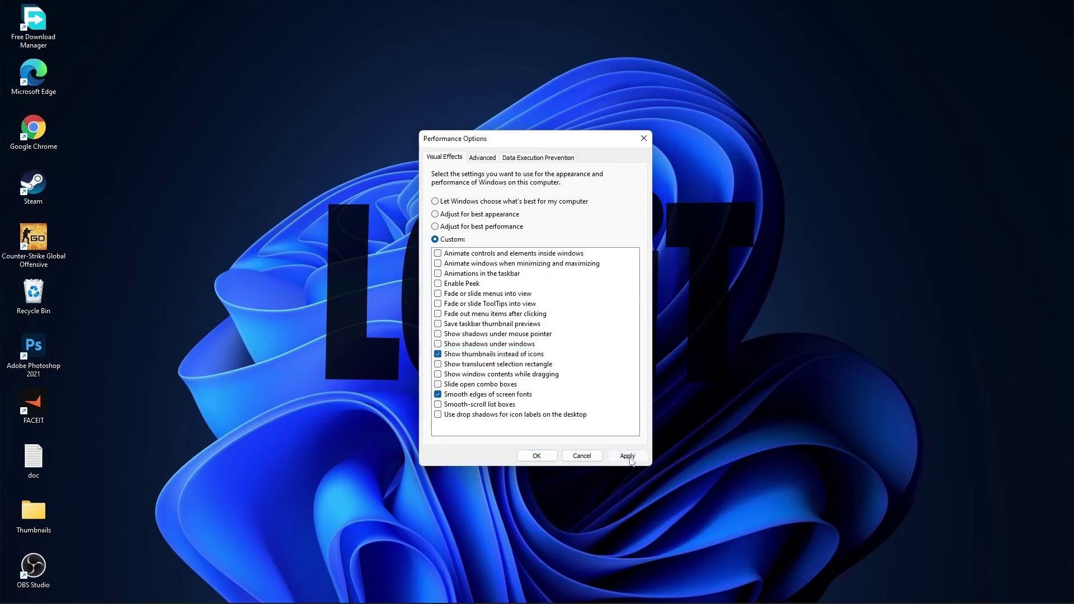
{"action": "left_click", "coordinate": [537, 457]}
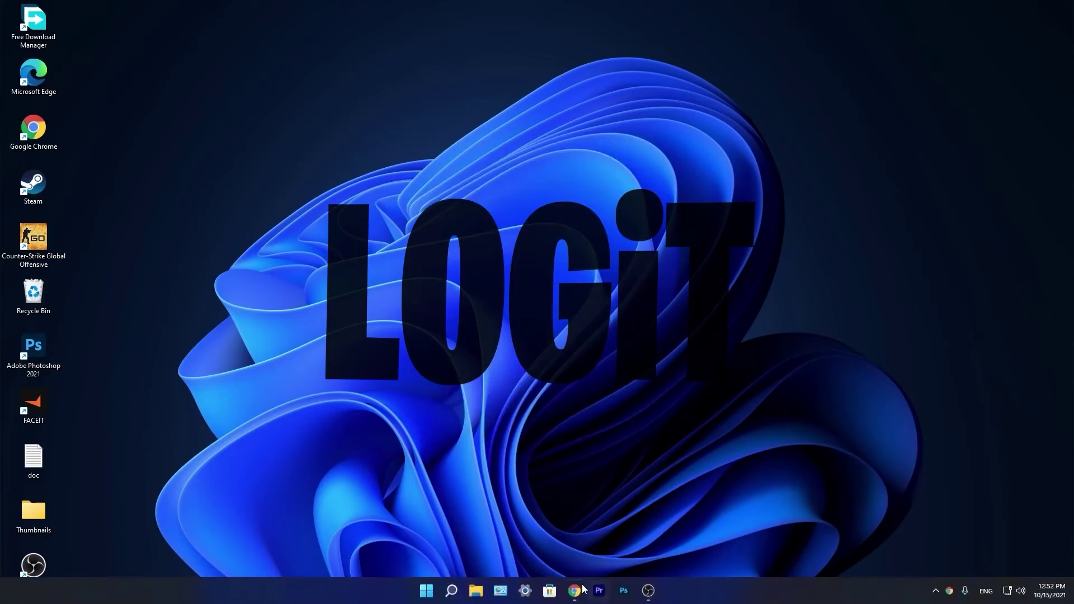
On the NVIDIA driver page, select GeForce, GeForce 10 Series and GeForce GTX 1050 Ti
{"action": "left_click", "coordinate": [575, 597]}
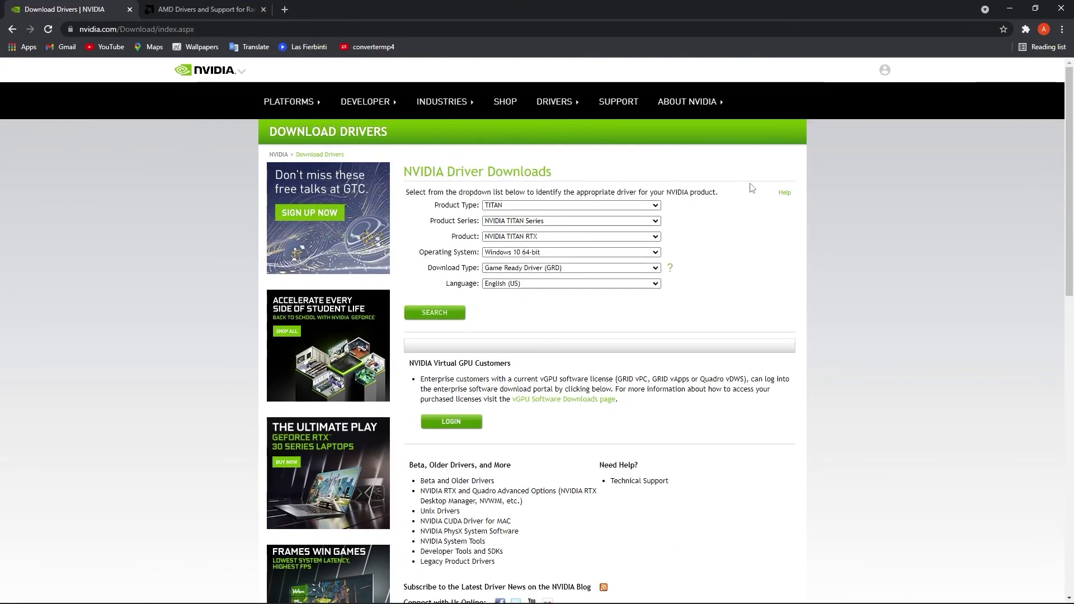
{"action": "left_click", "coordinate": [524, 205]}
{"action": "left_click", "coordinate": [523, 223]}
{"action": "left_click", "coordinate": [523, 220]}
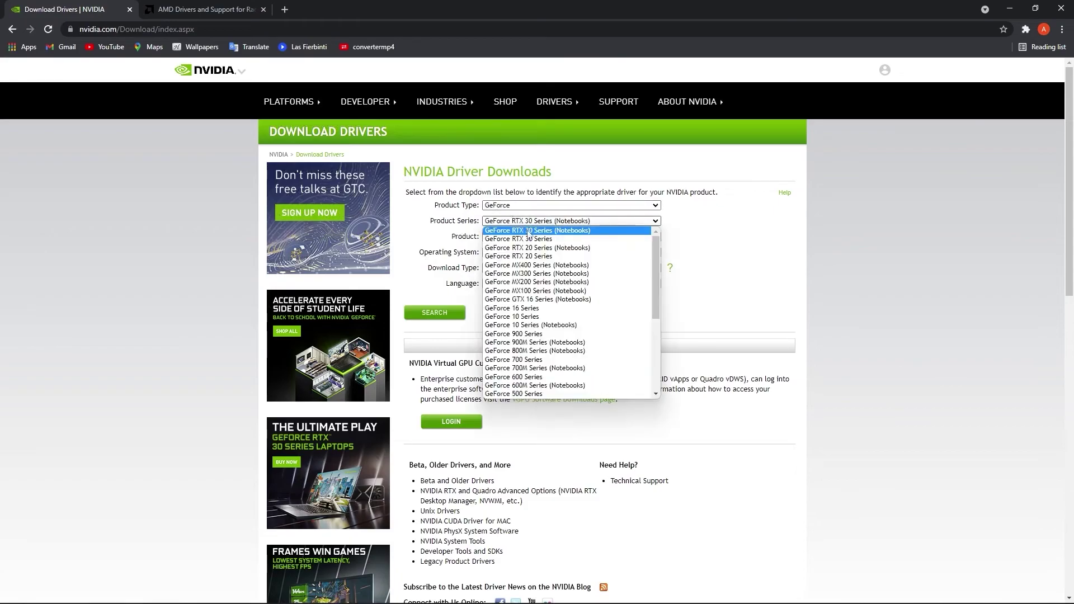
{"action": "left_click", "coordinate": [526, 330]}
{"action": "left_click", "coordinate": [526, 236]}
{"action": "left_click", "coordinate": [531, 272]}
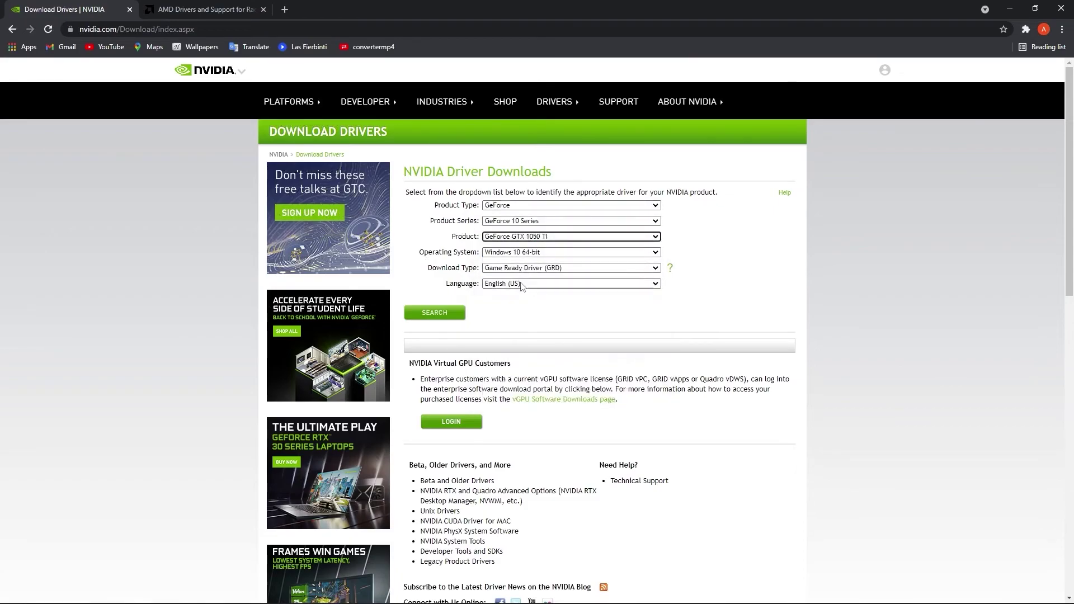
Search and open the Game Ready Driver 496.13 download page, then switch to the AMD tab
{"action": "left_click", "coordinate": [423, 314]}
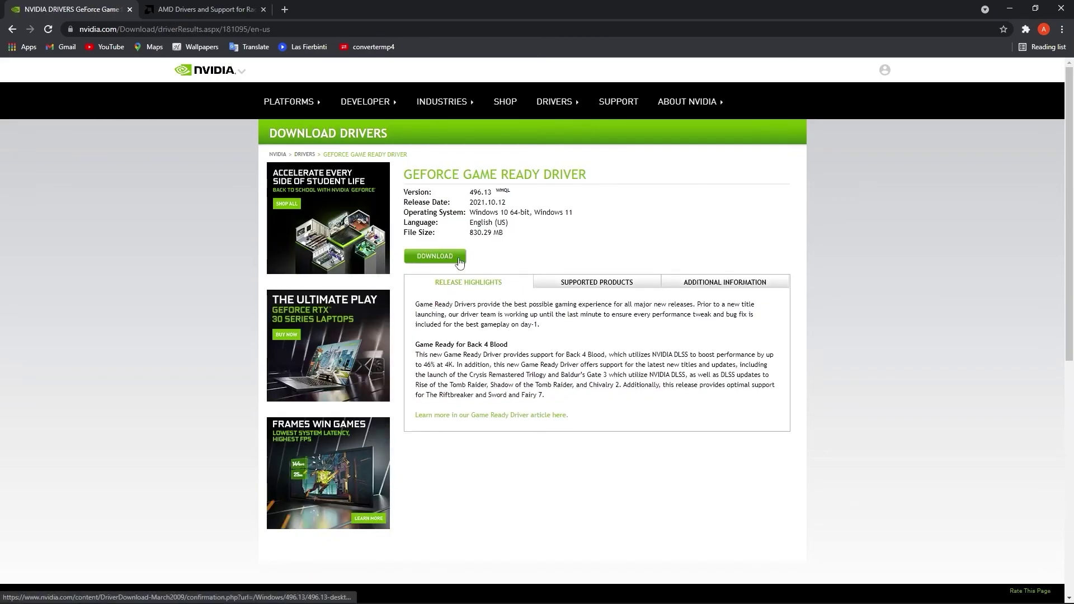
{"action": "left_click", "coordinate": [441, 261]}
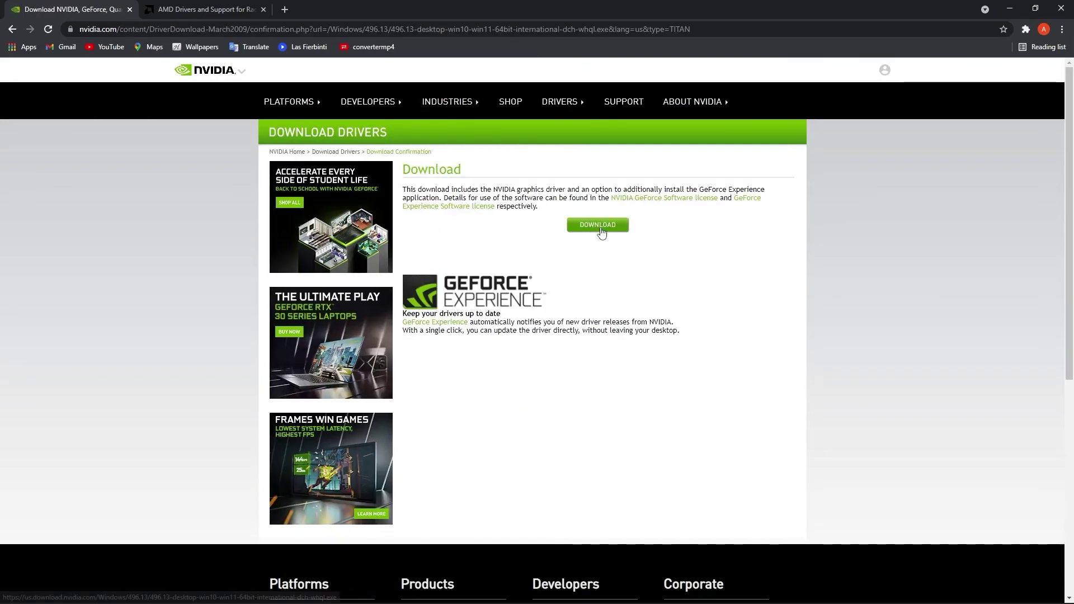
{"action": "key", "text": "ctrl+Tab"}
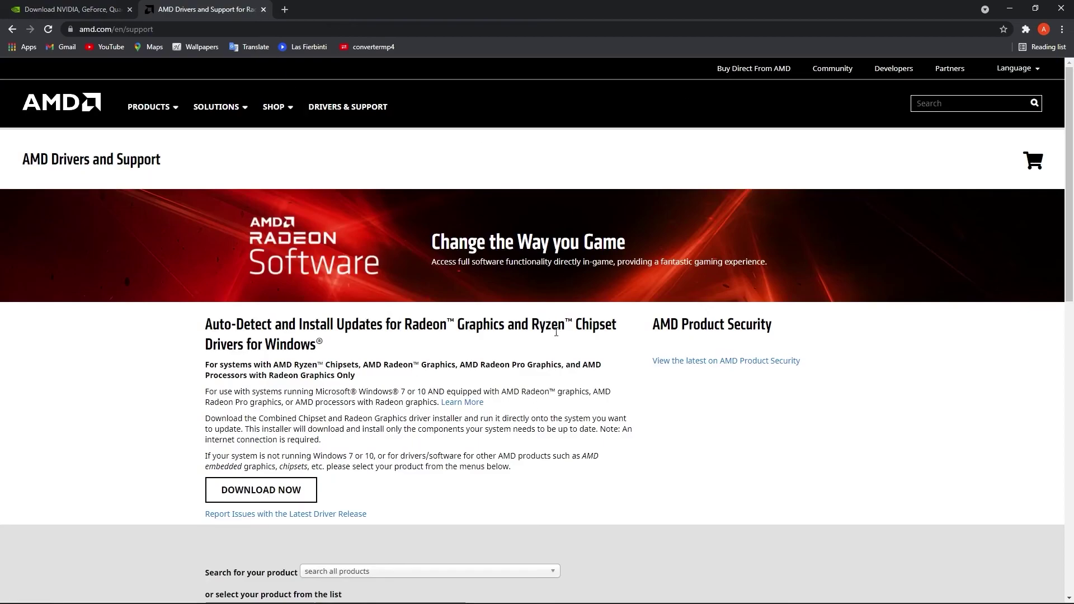
Choose Graphics > AMD Radeon 5300 Series > RX 5300 Series > RX 5300 in the product lists
{"action": "scroll", "coordinate": [556, 332], "scroll_direction": "down", "scroll_amount": 6}
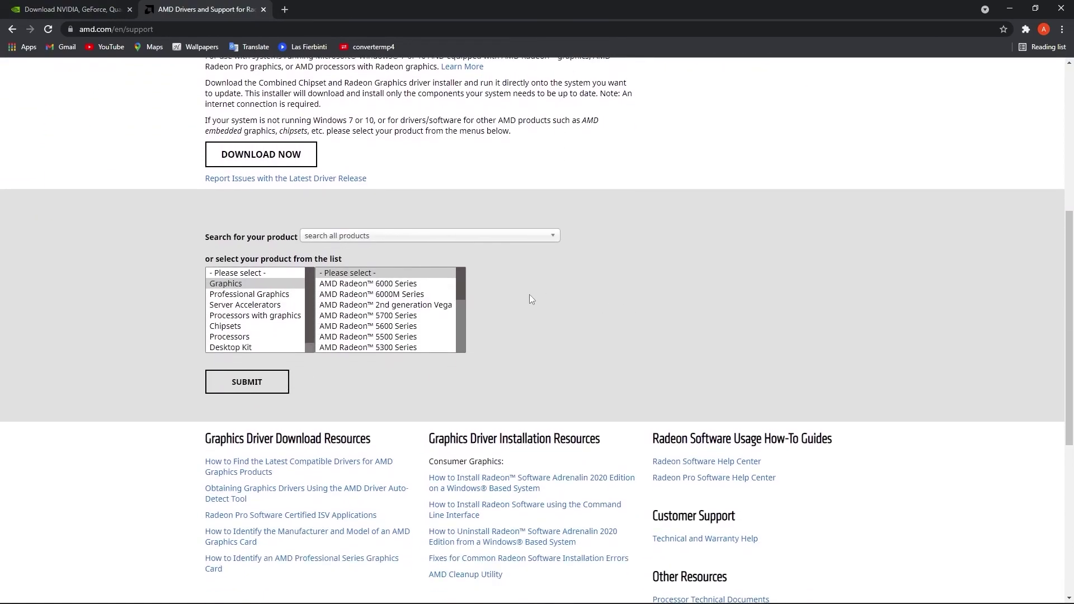
{"action": "left_click", "coordinate": [252, 284]}
{"action": "scroll", "coordinate": [369, 314], "scroll_direction": "down", "scroll_amount": 2}
{"action": "left_click", "coordinate": [368, 297]}
{"action": "scroll", "coordinate": [381, 313], "scroll_direction": "down", "scroll_amount": 5}
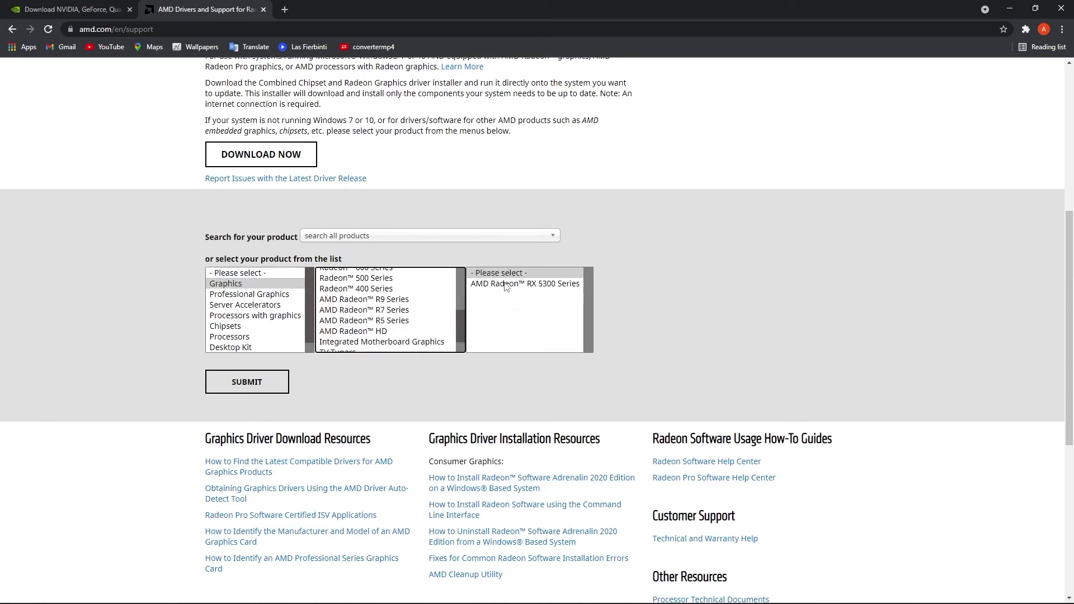
{"action": "left_click", "coordinate": [559, 283]}
{"action": "left_click", "coordinate": [634, 285]}
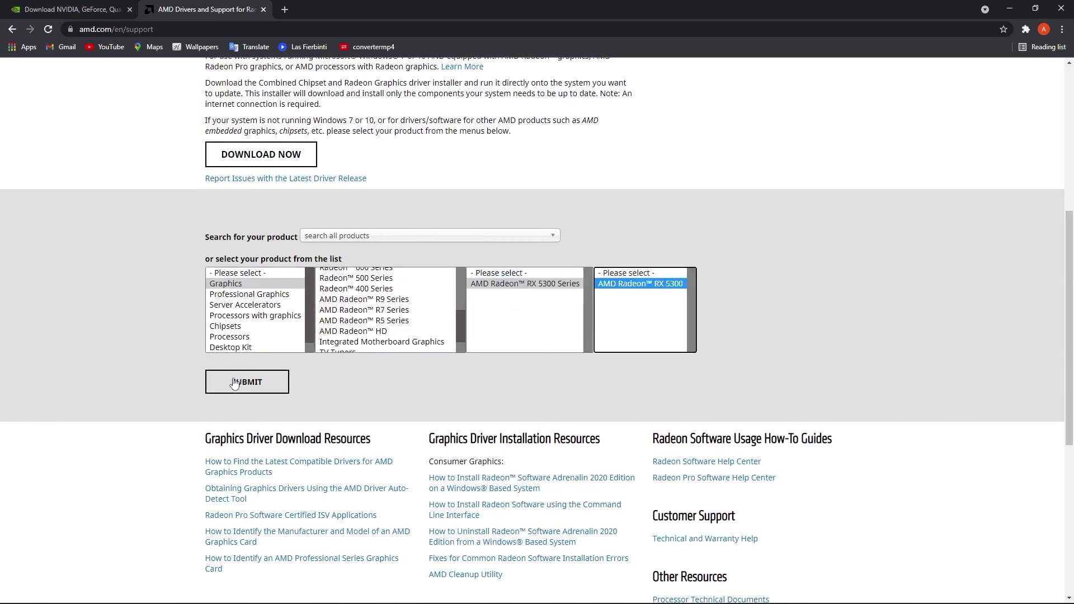